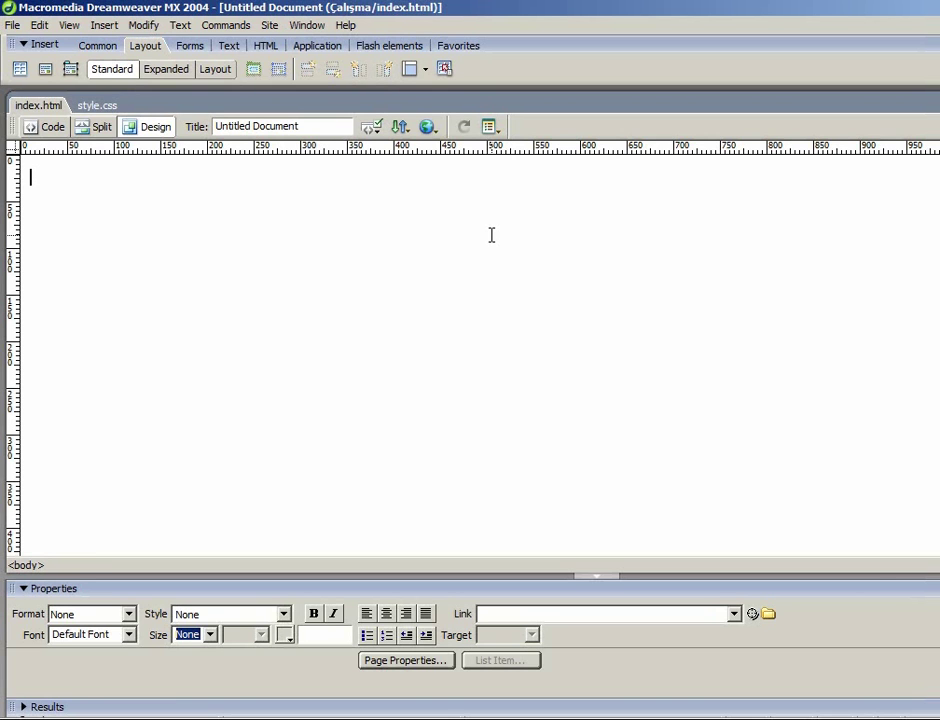
Switch to Fireworks and draw a header rectangle of about 813 × 188 px near the canvas top, shifted to about X 65, Y 7.
key("alt+Tab")
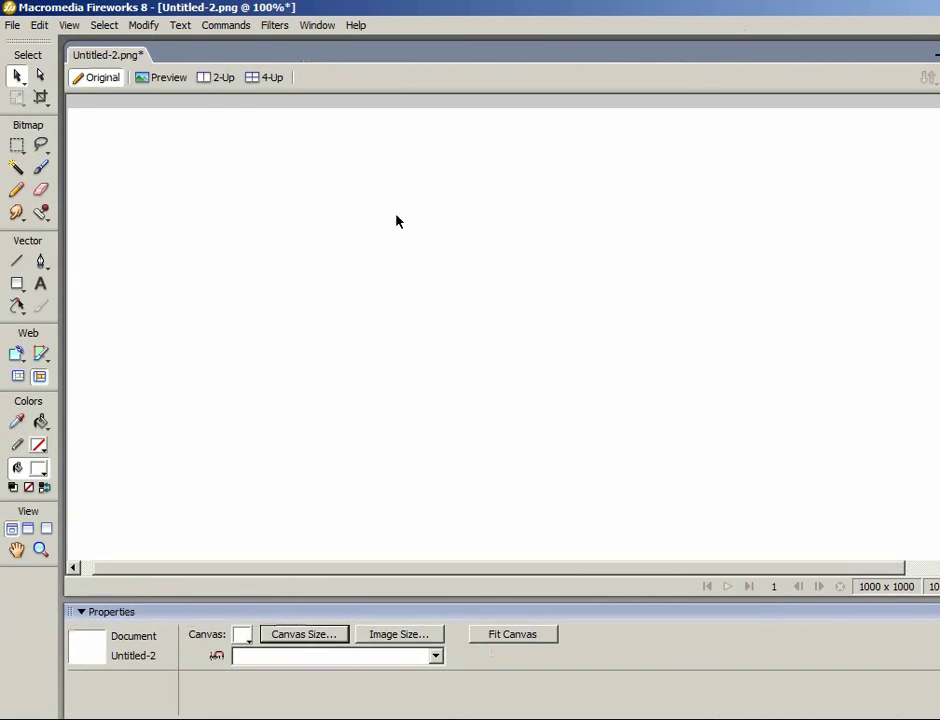
left_click(17, 283)
mouse_move(156, 121)
left_mouse_down()
mouse_move(795, 212)
mouse_move(913, 258)
mouse_move(915, 296)
left_mouse_up()
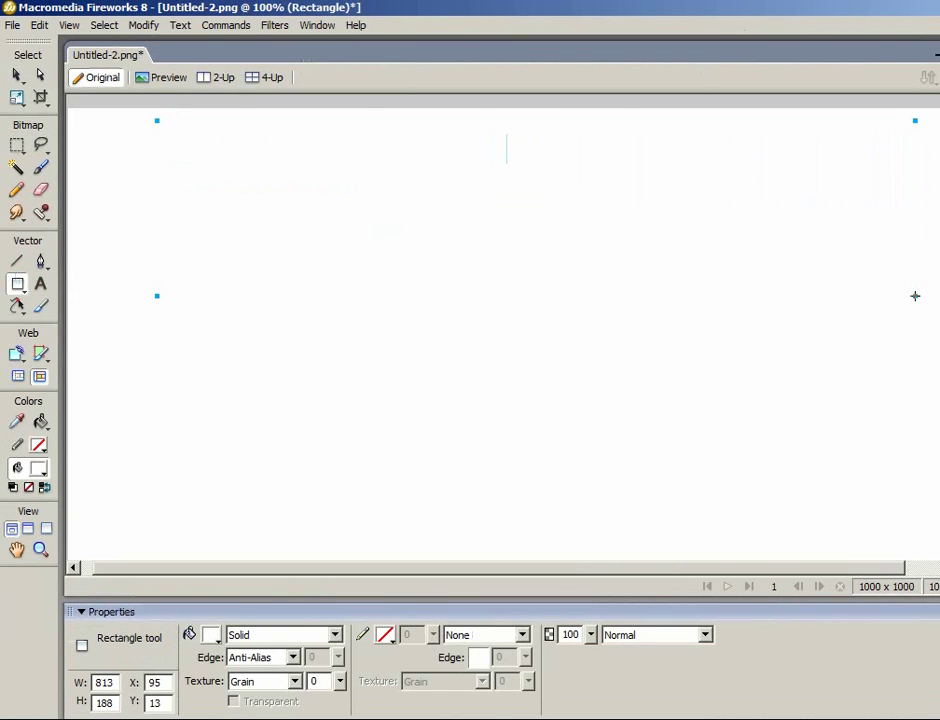
left_click(16, 74)
left_click_drag(279, 238, 242, 236)
Give the header rectangle a white 1-Pixel Soft stroke and a solid dark grey fill.
left_click(385, 634)
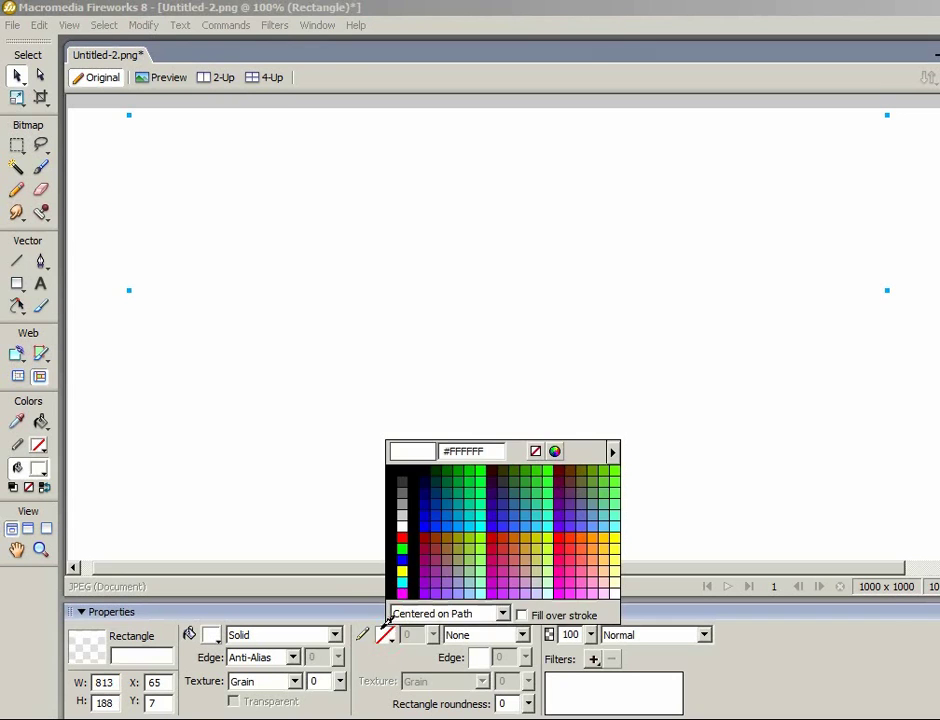
left_click(401, 471)
left_click(211, 635)
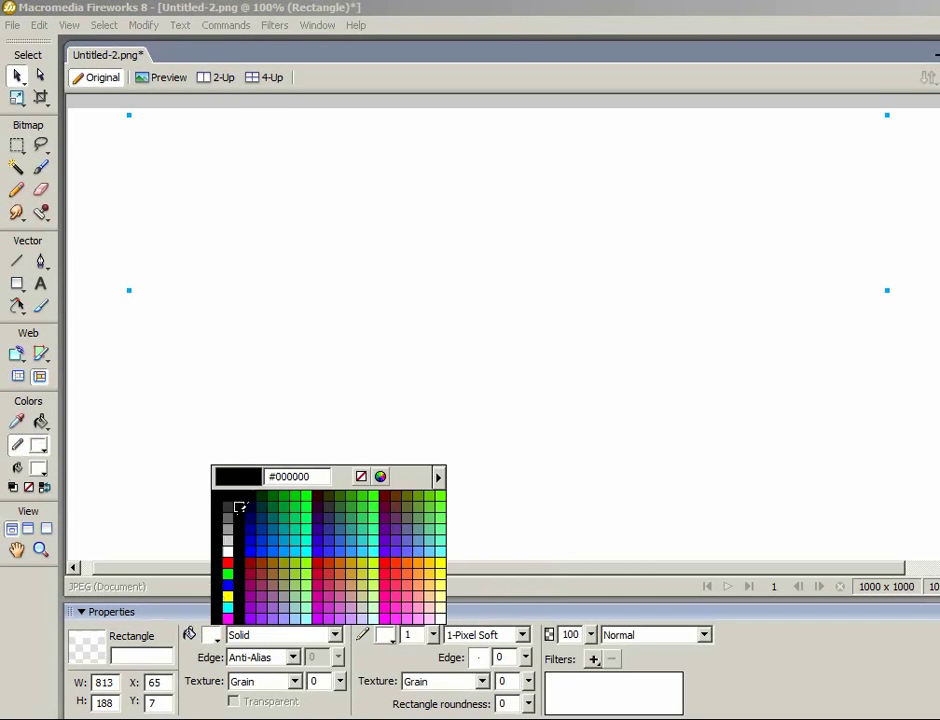
left_click(229, 505)
Nudge the header rectangle left and up to X 58, Y 5.
key("Left")
key("Left")
key("Left")
key("Up")
key("Up")
key("Left")
key("Left")
key("Left")
key("Left")
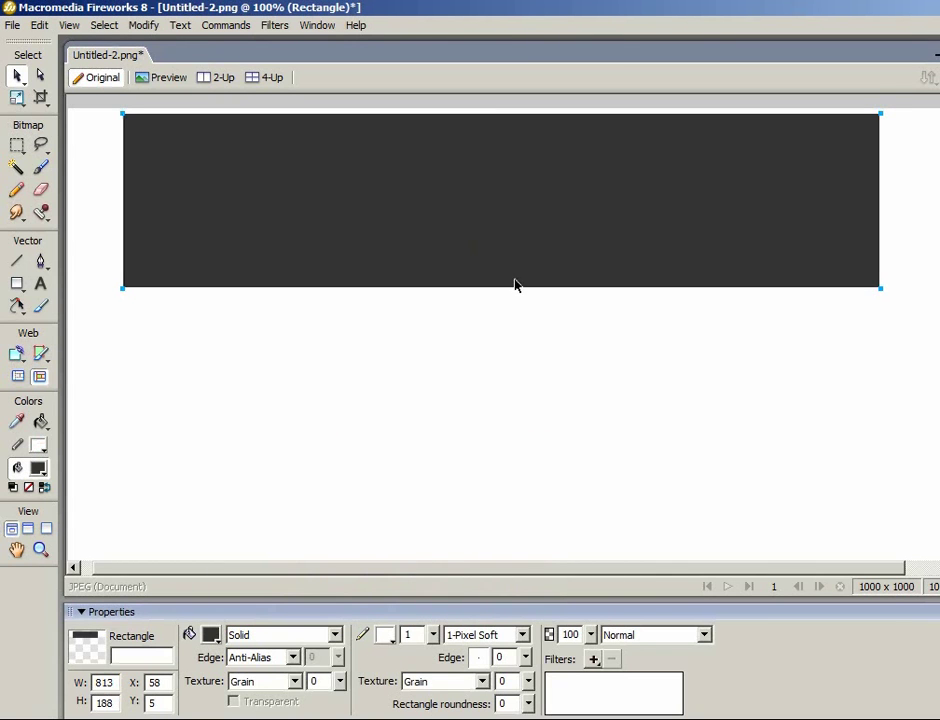
Draw a content rectangle about 665 × 363 px below the header and a sidebar rectangle about 141 × 360 px to its right.
scroll(550, 412, "down", 1)
left_click(17, 283)
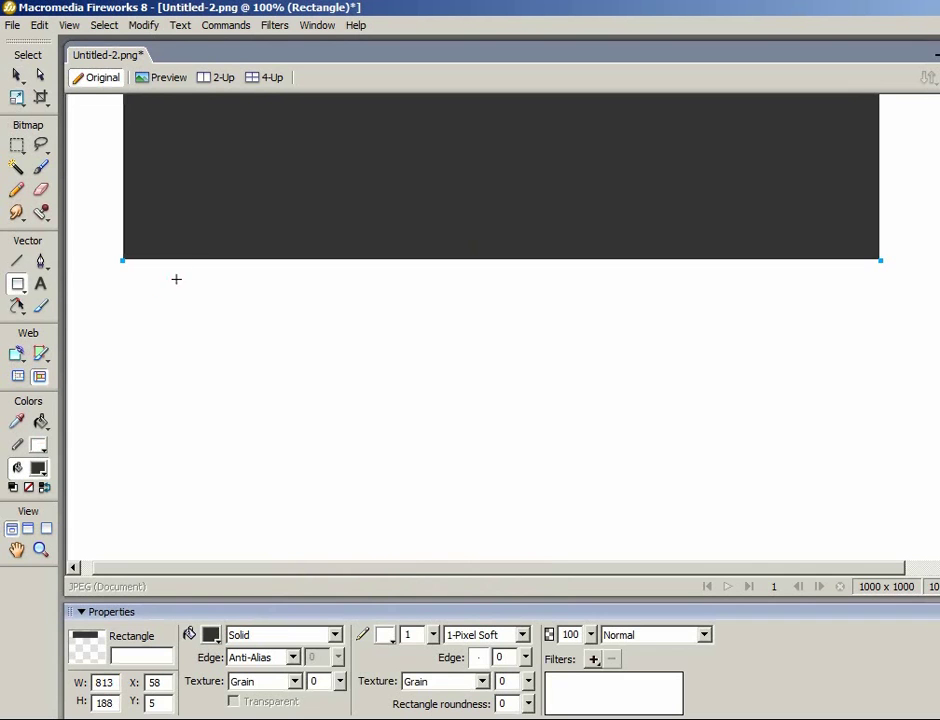
left_click_drag(123, 263, 743, 525)
left_click_drag(745, 190, 877, 525)
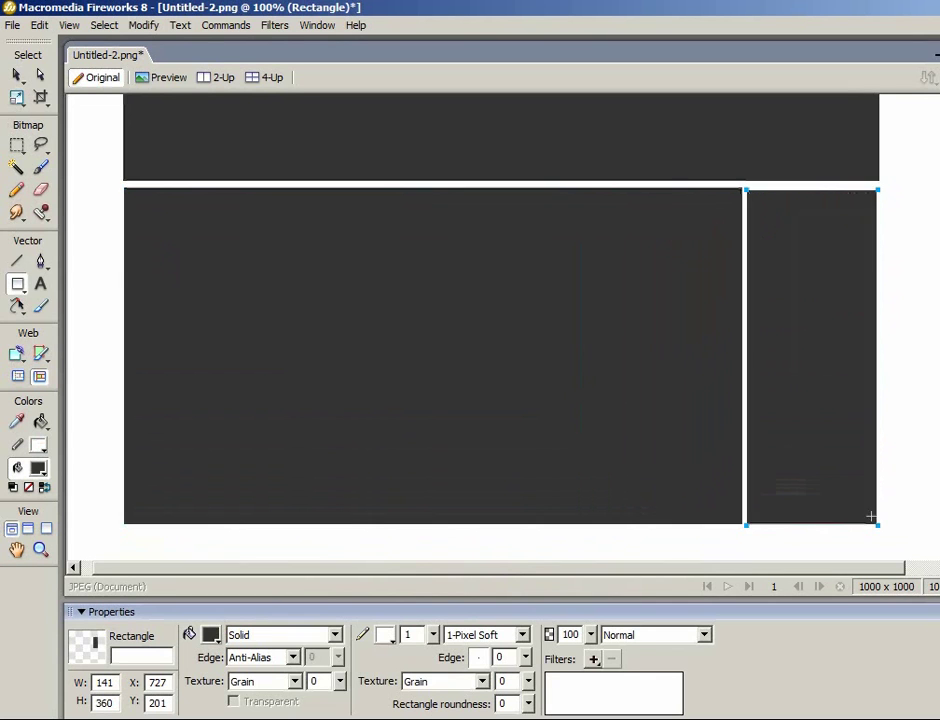
Change the sidebar rectangle's fill to medium grey.
scroll(758, 405, "up", 2)
left_click(209, 634)
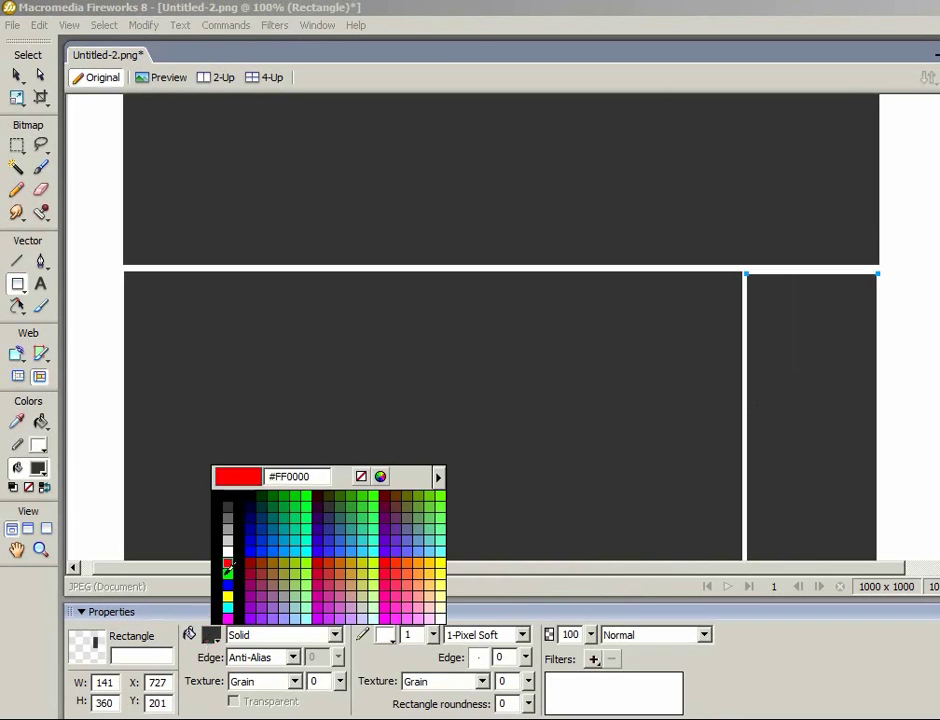
left_click(224, 529)
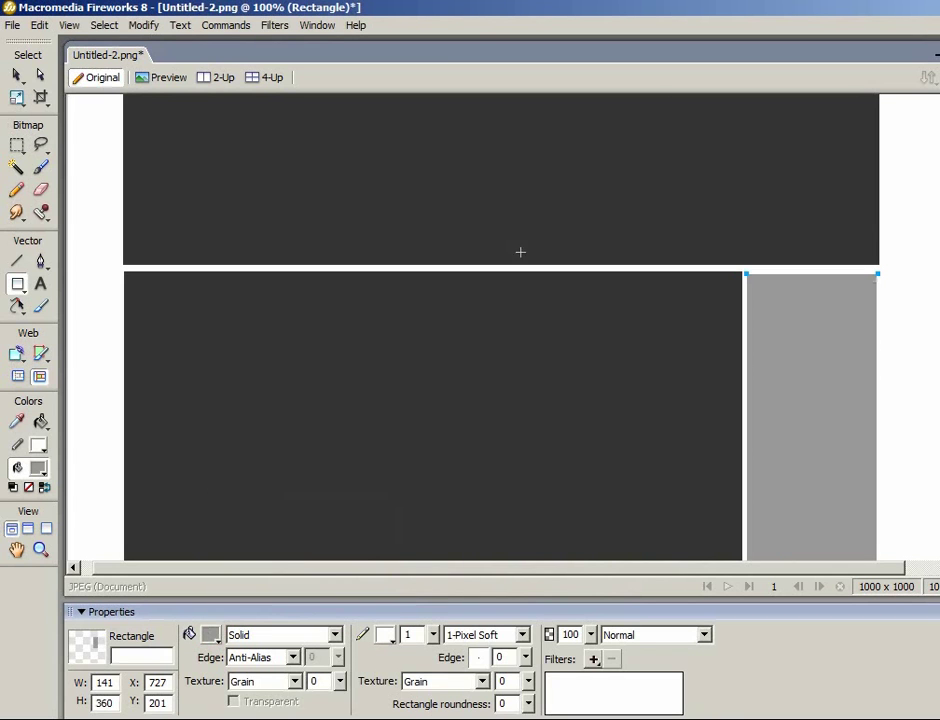
Change the header rectangle's fill to black and deselect it.
left_click(17, 75)
left_click(315, 203)
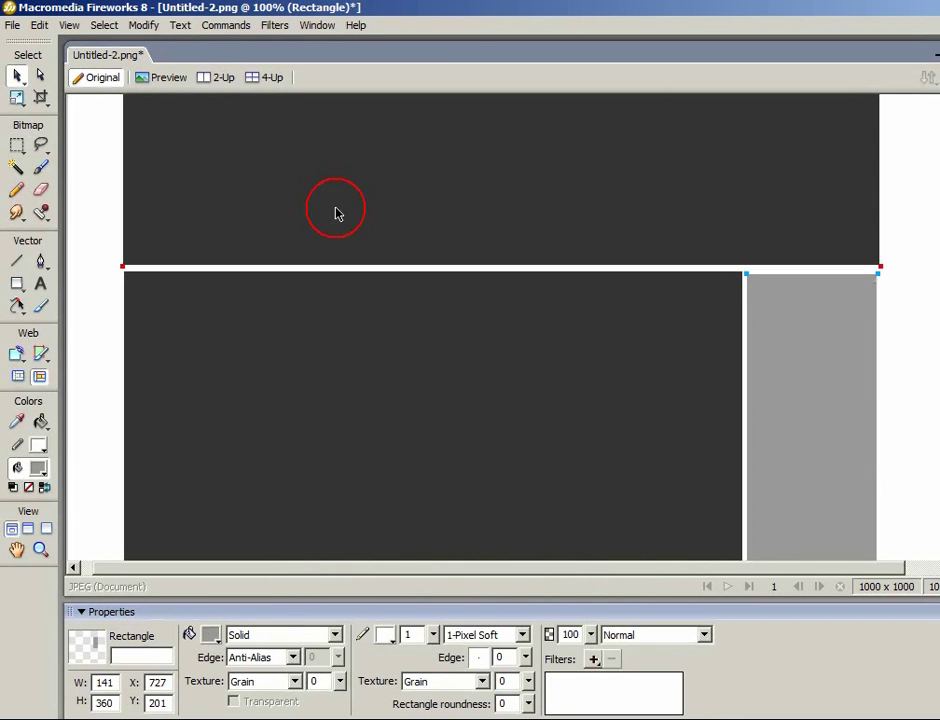
left_click(210, 634)
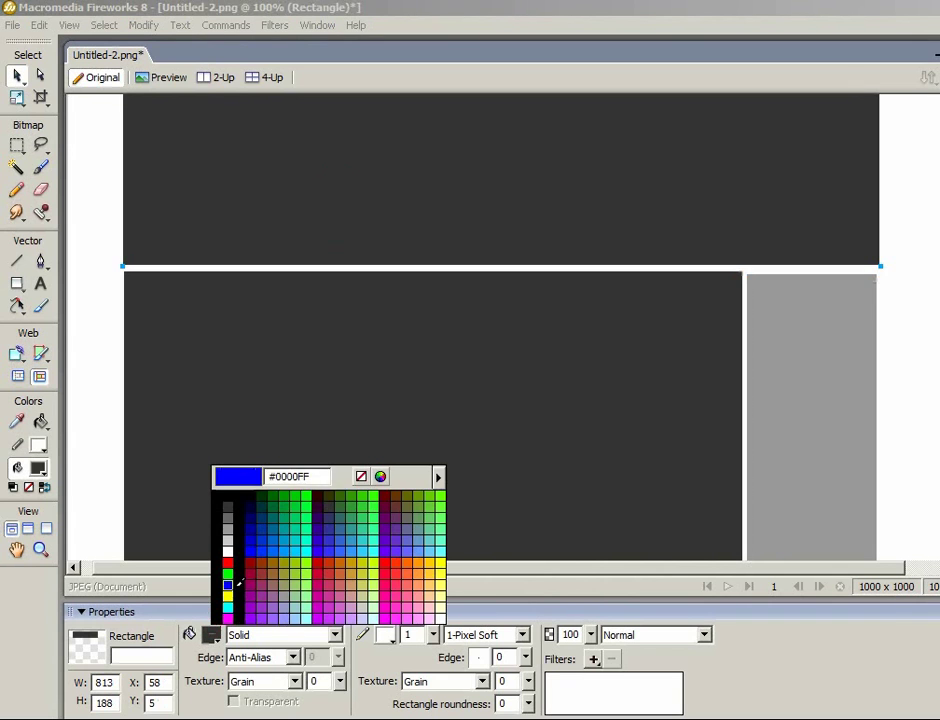
left_click(237, 581)
left_click(925, 269)
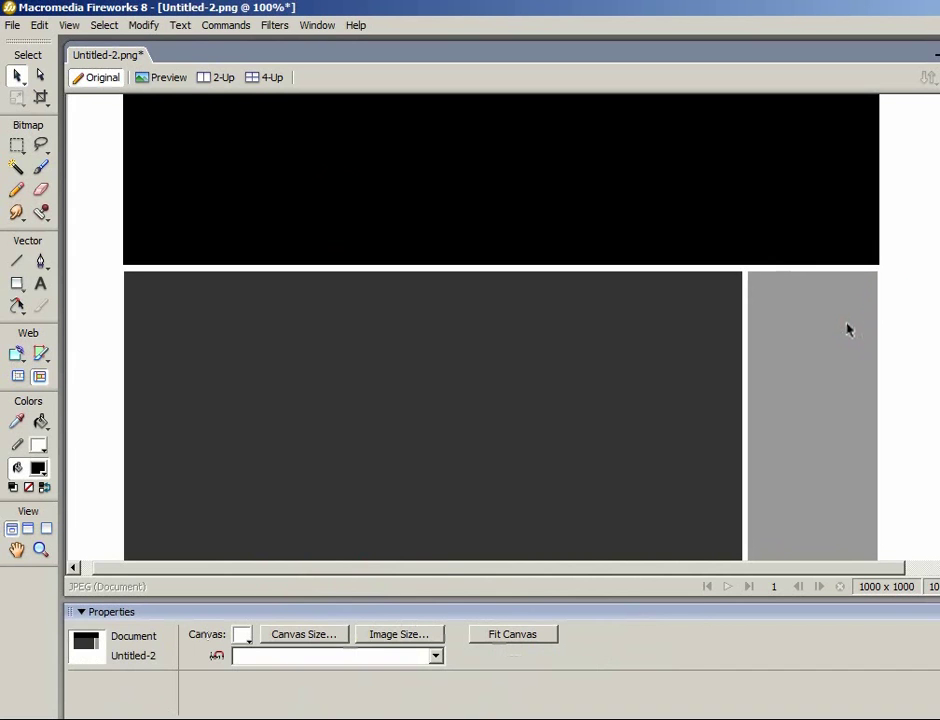
left_click(848, 330)
left_click(891, 298)
middle_click(890, 292)
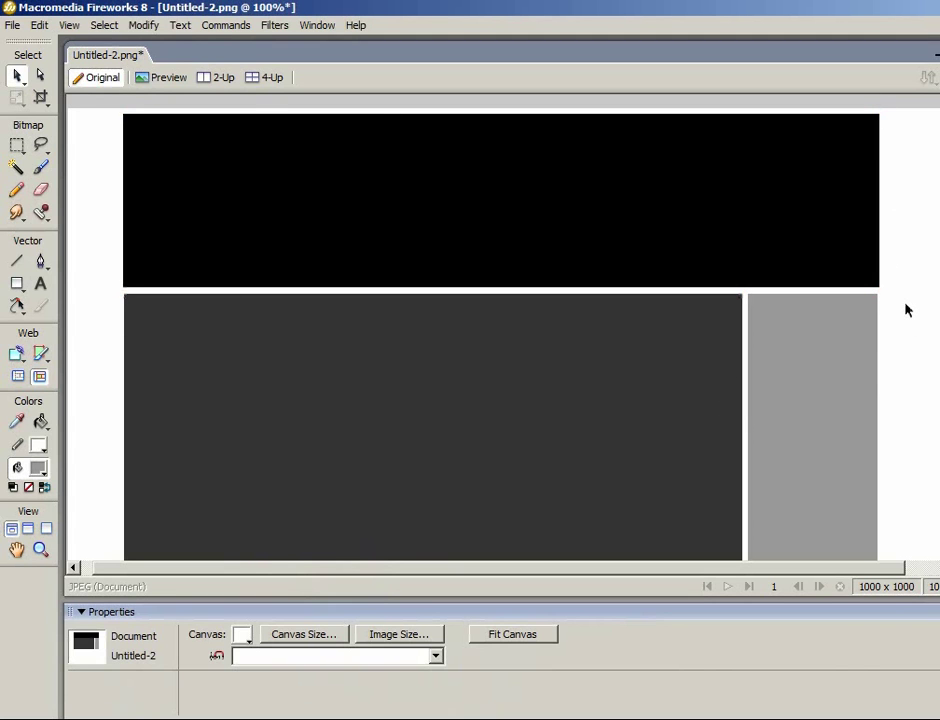
left_click_drag(895, 228, 870, 262)
left_click(901, 327)
left_click(903, 311)
left_click_drag(898, 260, 842, 260)
left_click(904, 233)
left_click_drag(898, 285, 871, 266)
left_click(885, 304)
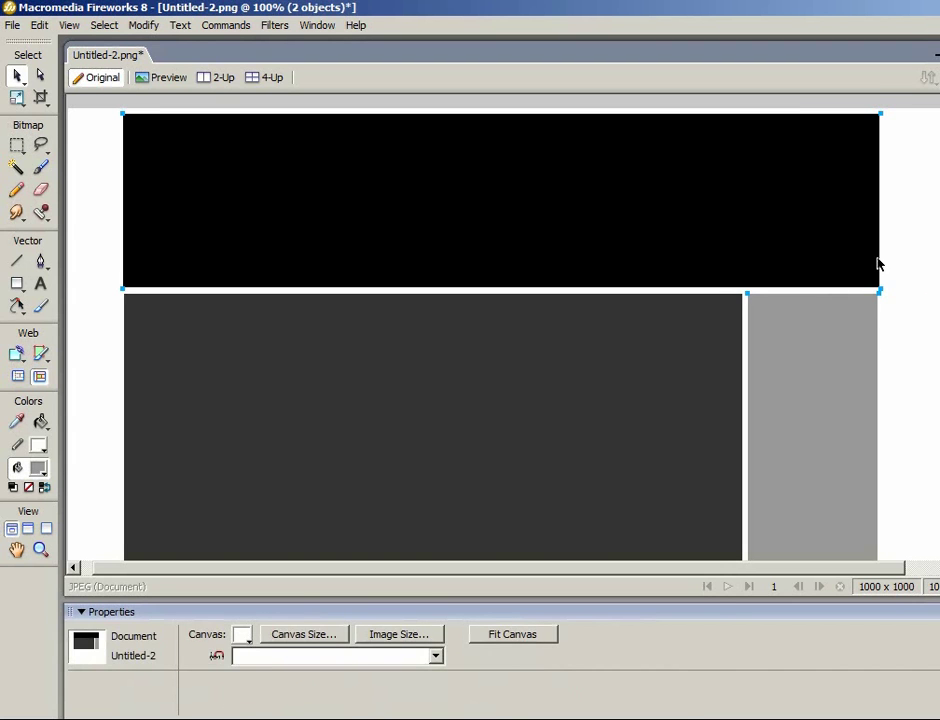
left_click_drag(892, 311, 852, 266)
left_click(898, 258)
left_click(871, 262)
left_click(931, 215)
left_click_drag(899, 145, 904, 245)
left_click(233, 245)
left_click(751, 298)
left_click(808, 147)
left_click(340, 345)
left_click(321, 243)
left_click(776, 342)
left_click(367, 340)
left_click(727, 222)
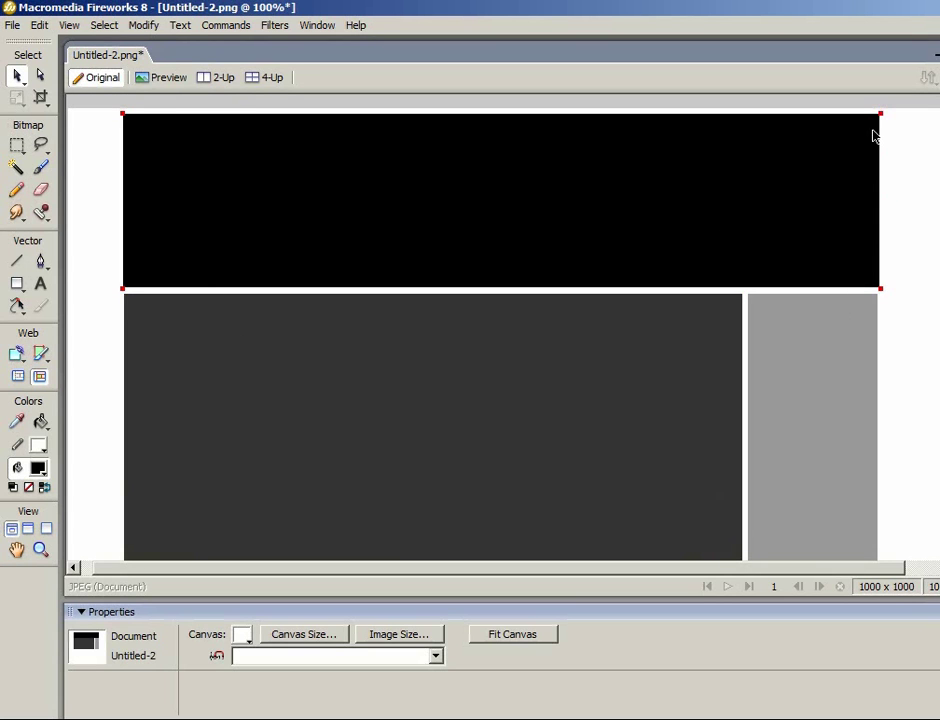
left_click(87, 225)
left_click(130, 122)
left_click(190, 150)
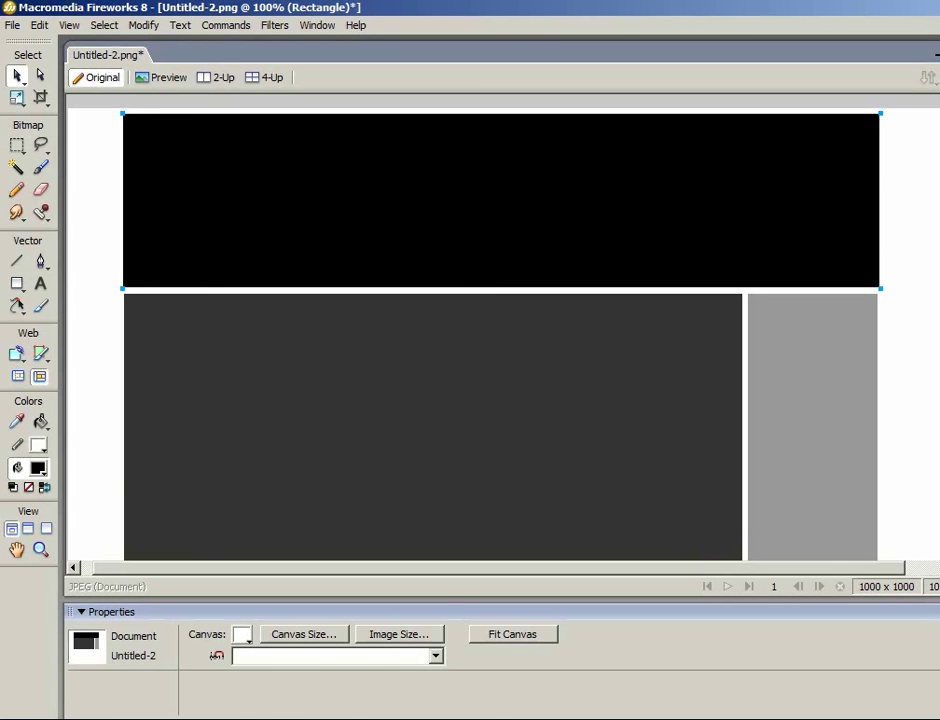
left_click(928, 140)
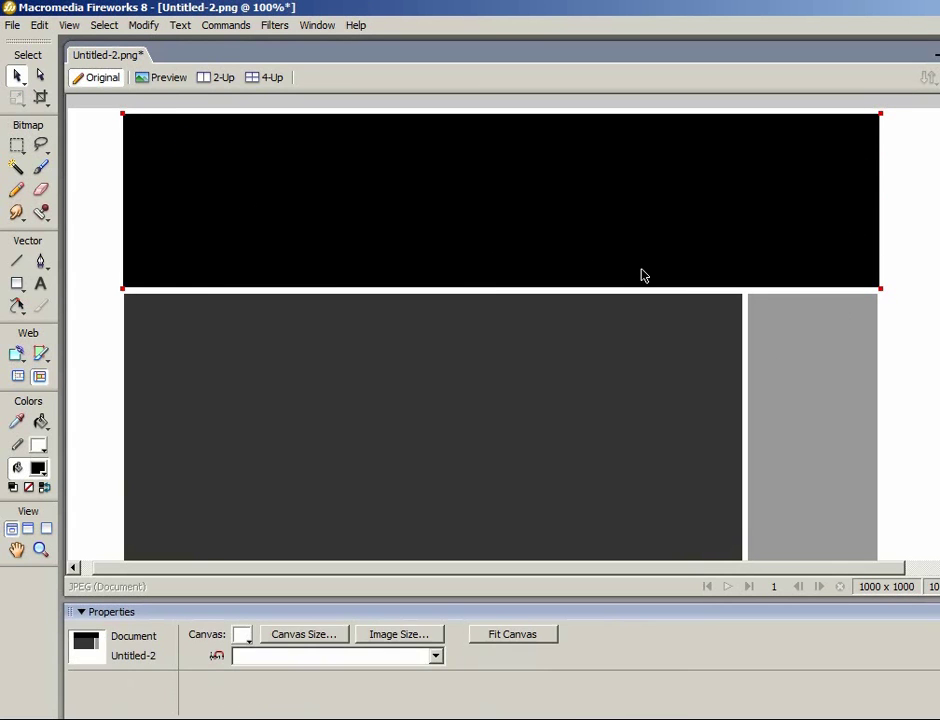
Try nudging the dark grey content rectangle right against the sidebar, and undo the move.
left_click(709, 361)
left_click(774, 350)
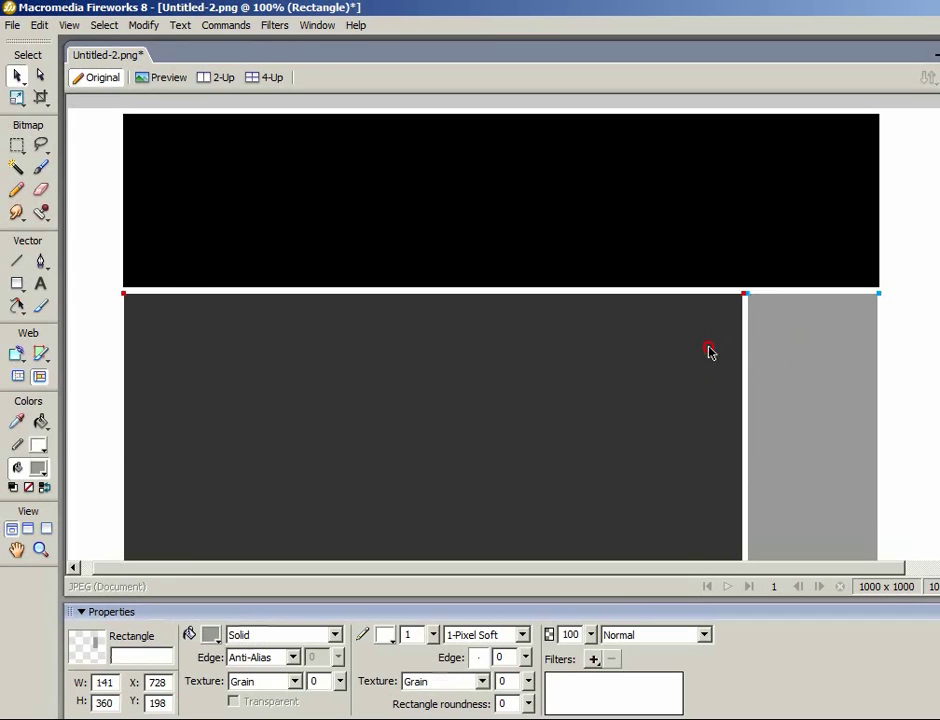
key("Right")
key("Right")
key("Right")
key("Right")
left_click(862, 343)
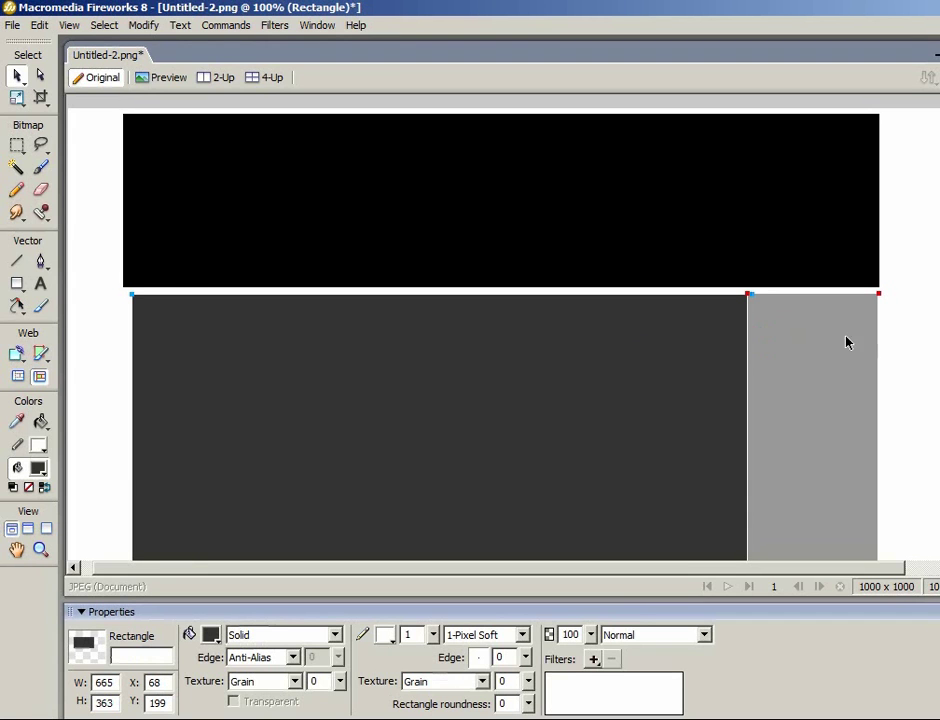
key("ctrl+z")
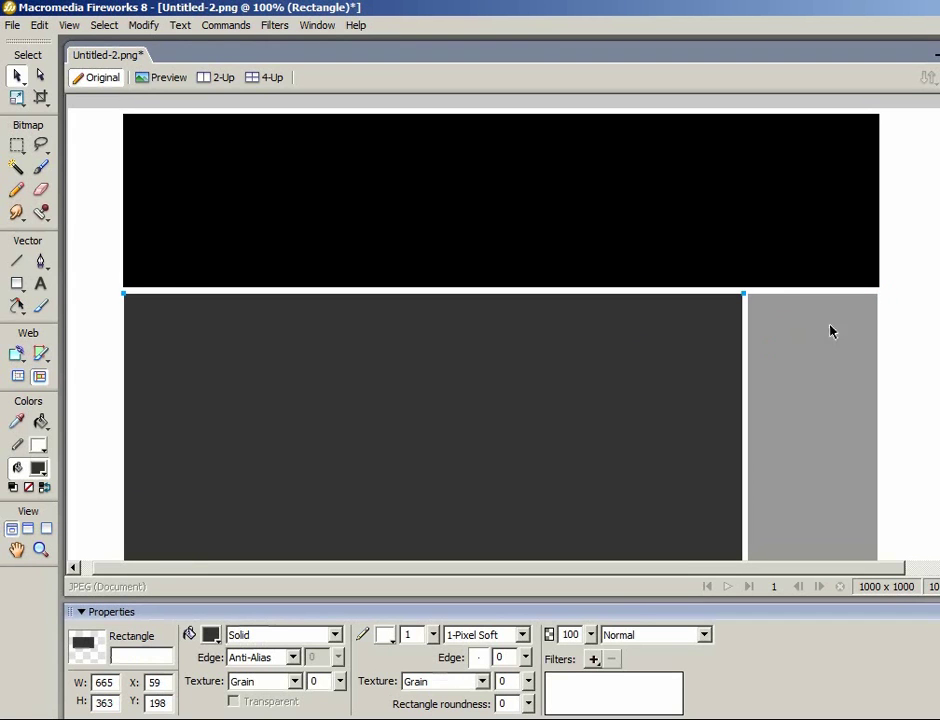
left_click(898, 314)
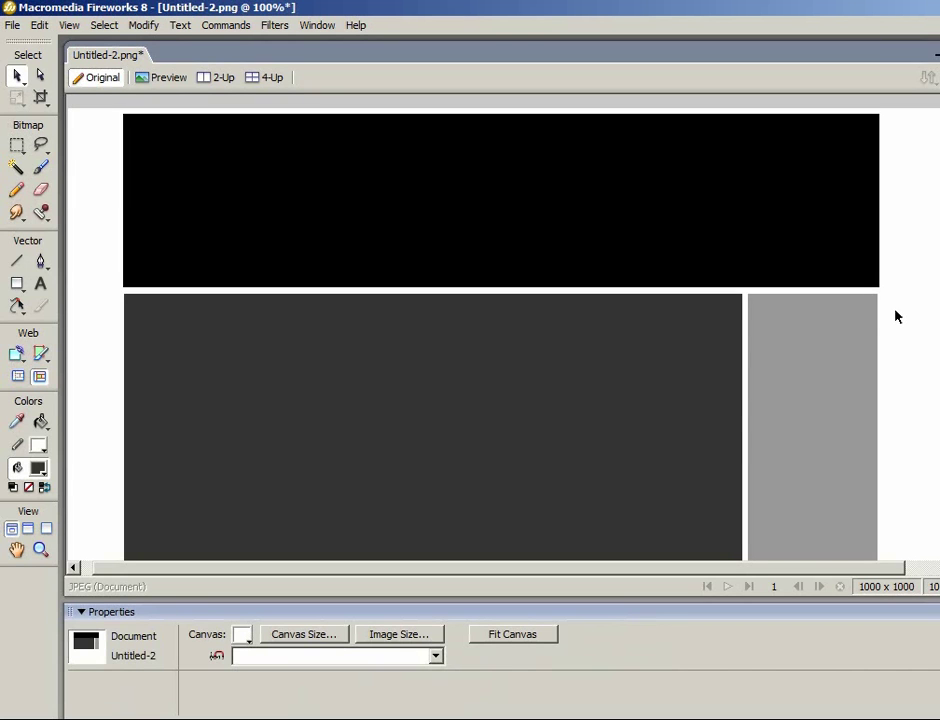
Draw a thin strip of about 145 × 16 px across the sidebar's lower part and align it at X 724, Y 450.
left_click(896, 316)
scroll(896, 316, "down", 3)
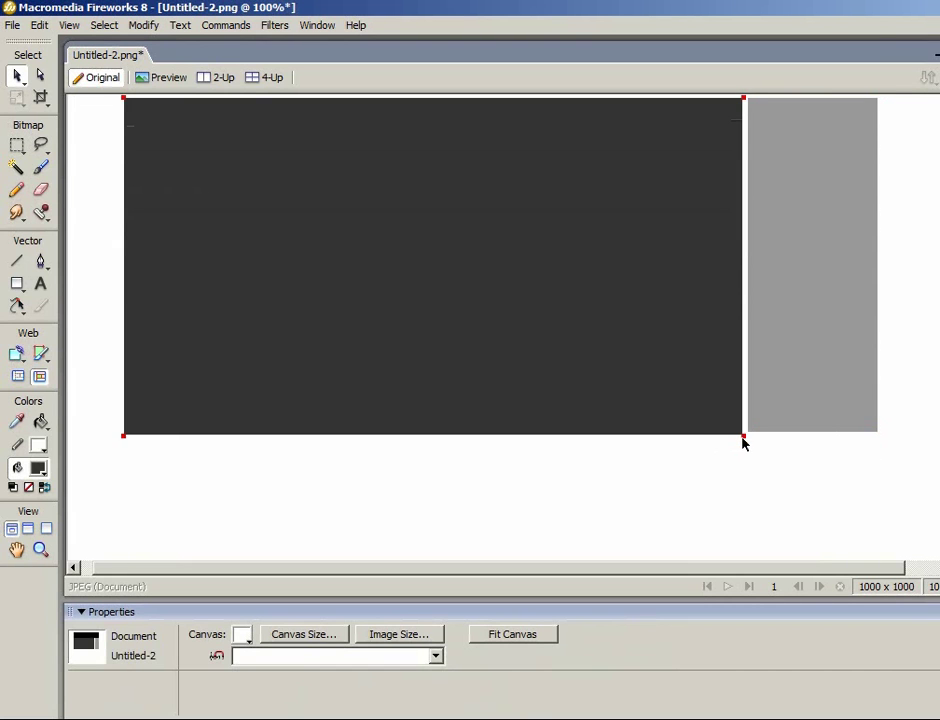
scroll(820, 317, "up", 1)
left_click(17, 283)
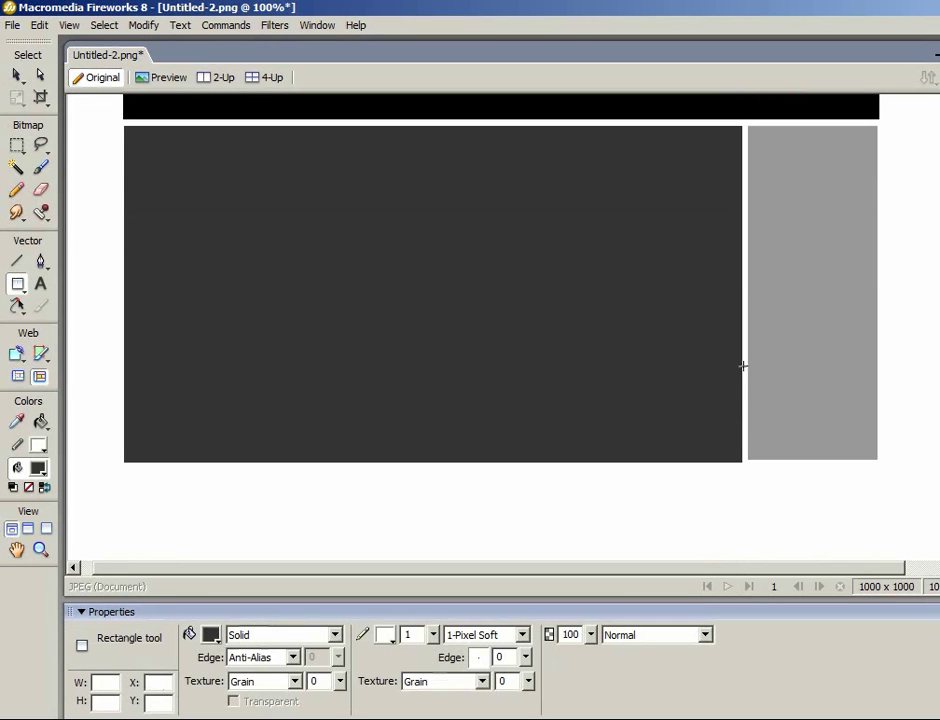
mouse_move(738, 359)
left_mouse_down()
mouse_move(892, 379)
mouse_move(872, 374)
left_mouse_up()
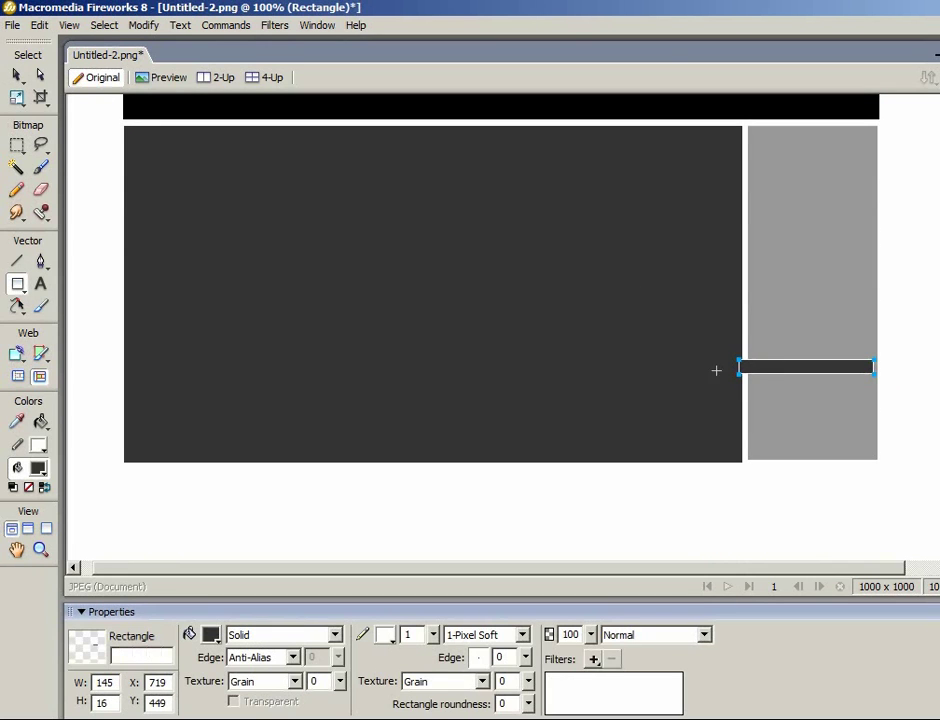
left_click(17, 73)
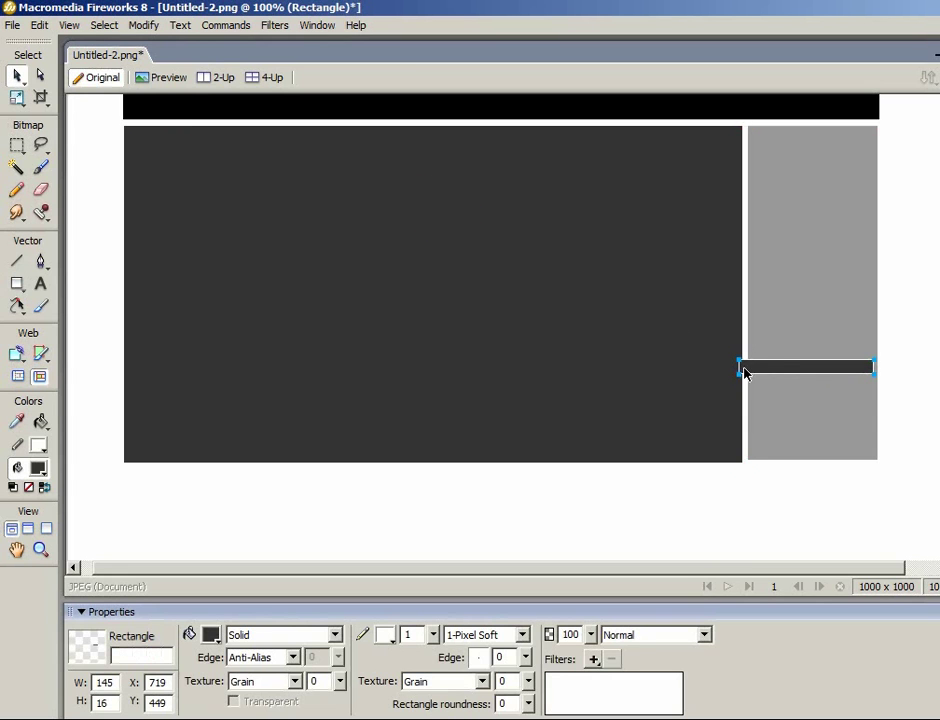
left_click_drag(776, 367, 779, 369)
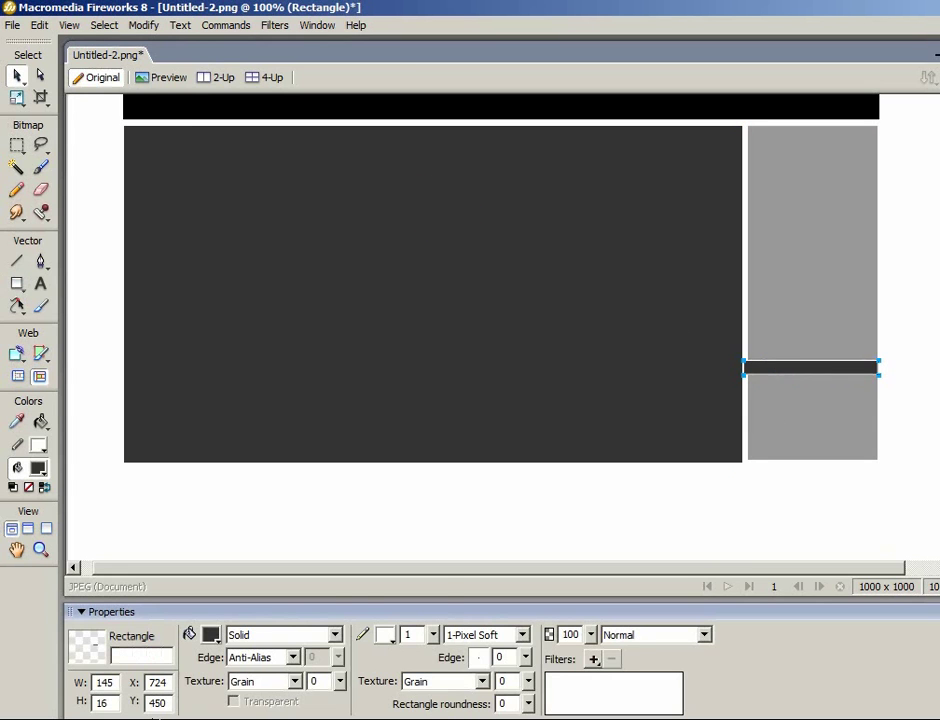
Fill the thin strip across the sidebar with dark red and deselect it.
left_click(211, 634)
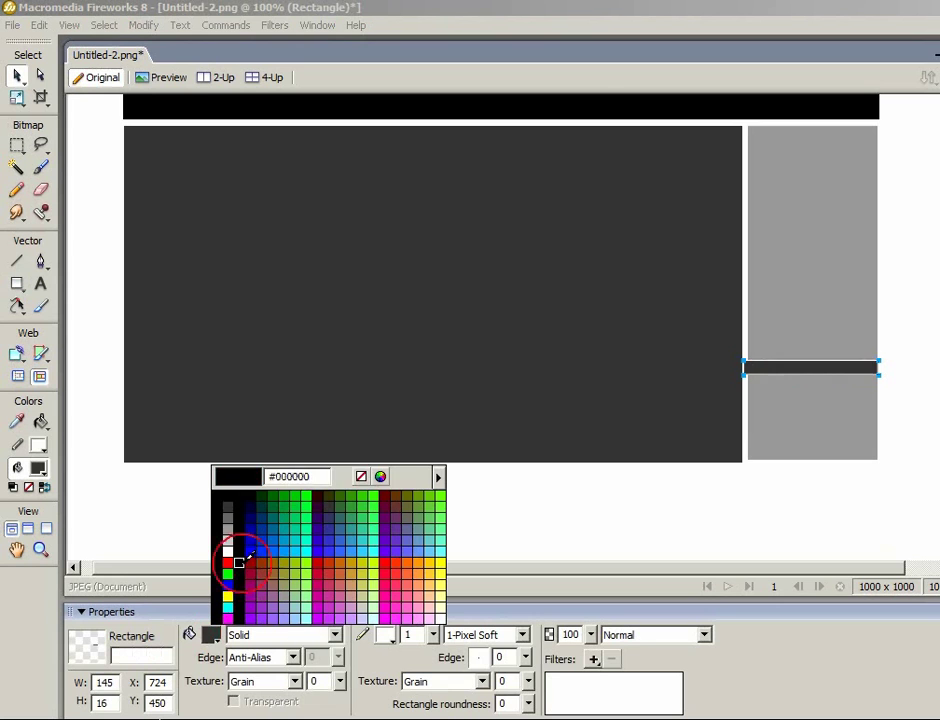
left_click(238, 561)
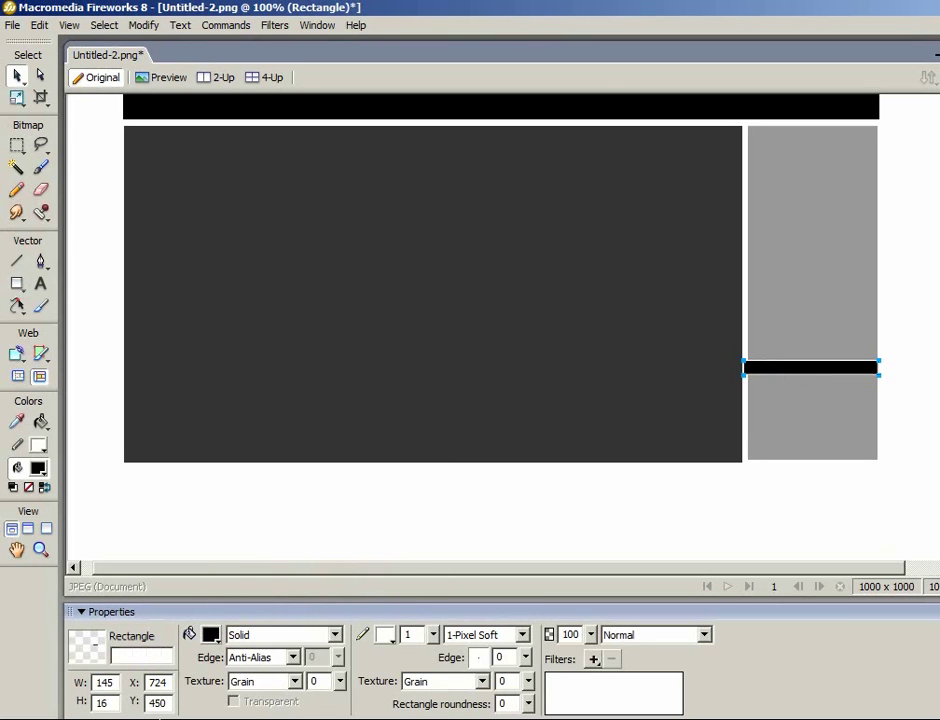
left_click(211, 634)
left_click(250, 562)
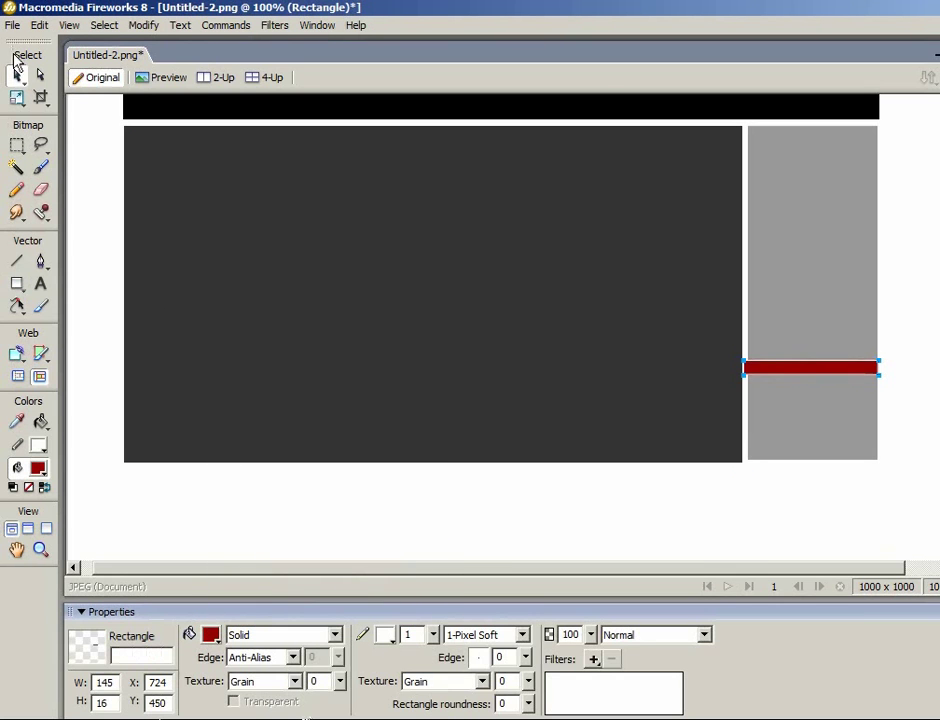
left_click(80, 190)
scroll(397, 260, "up", 2)
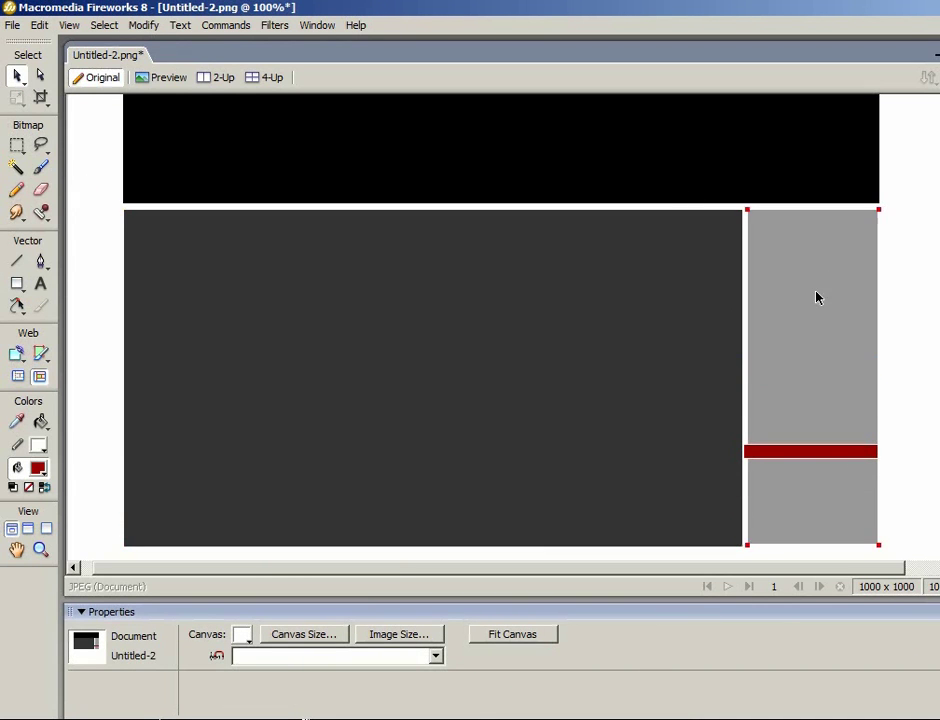
scroll(911, 245, "up", 1)
middle_click(915, 195)
left_click(906, 310)
scroll(911, 315, "down", 2)
scroll(911, 315, "up", 3)
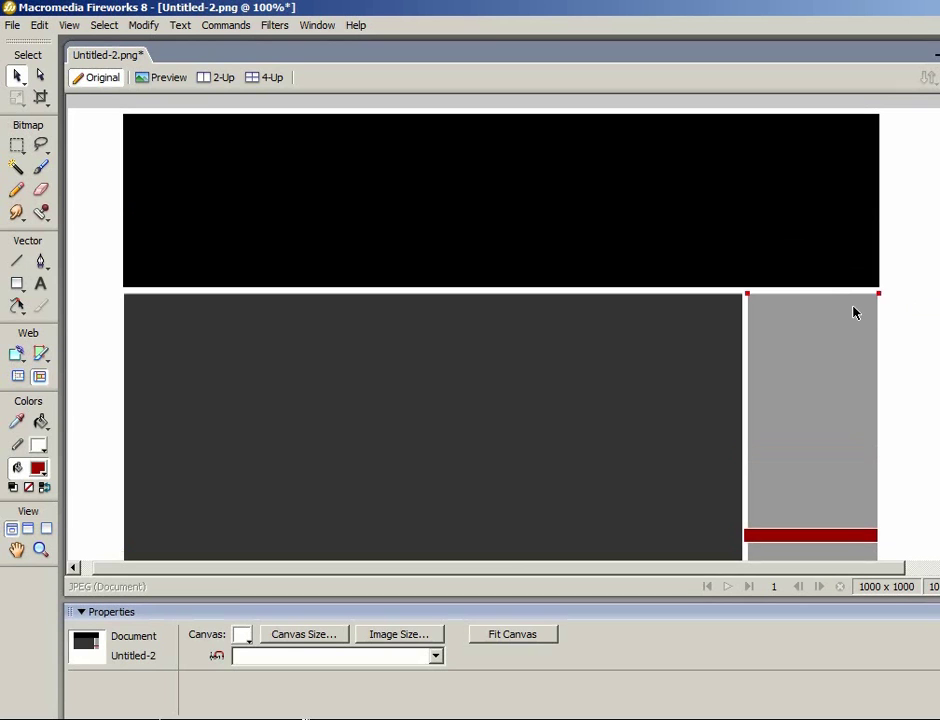
left_click_drag(904, 306, 739, 312)
left_click(904, 309)
left_click_drag(902, 310, 730, 302)
left_click(923, 300)
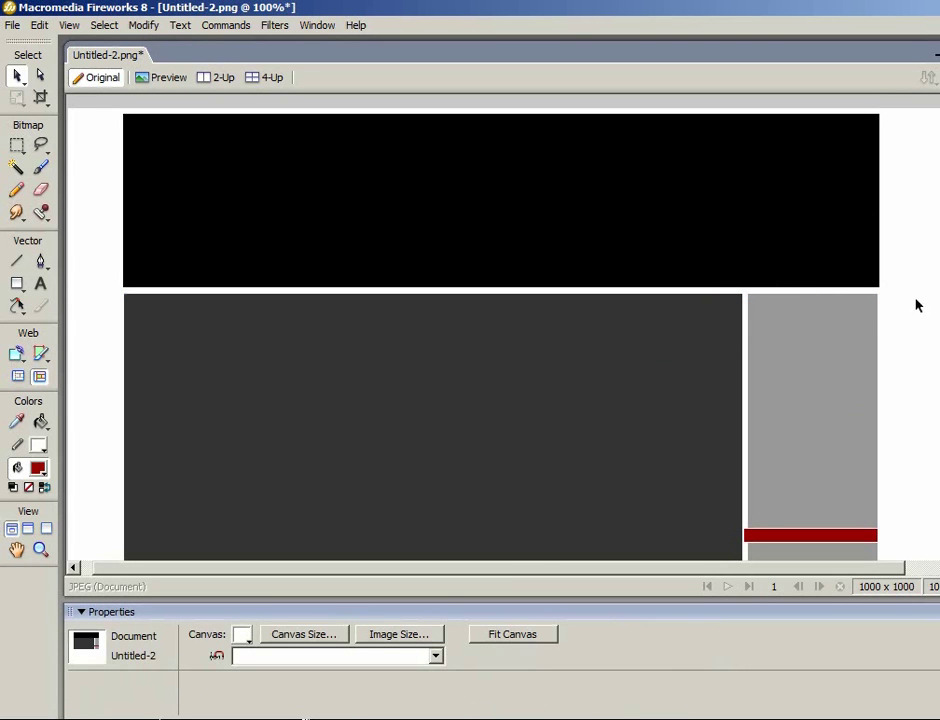
left_click_drag(908, 311, 692, 319)
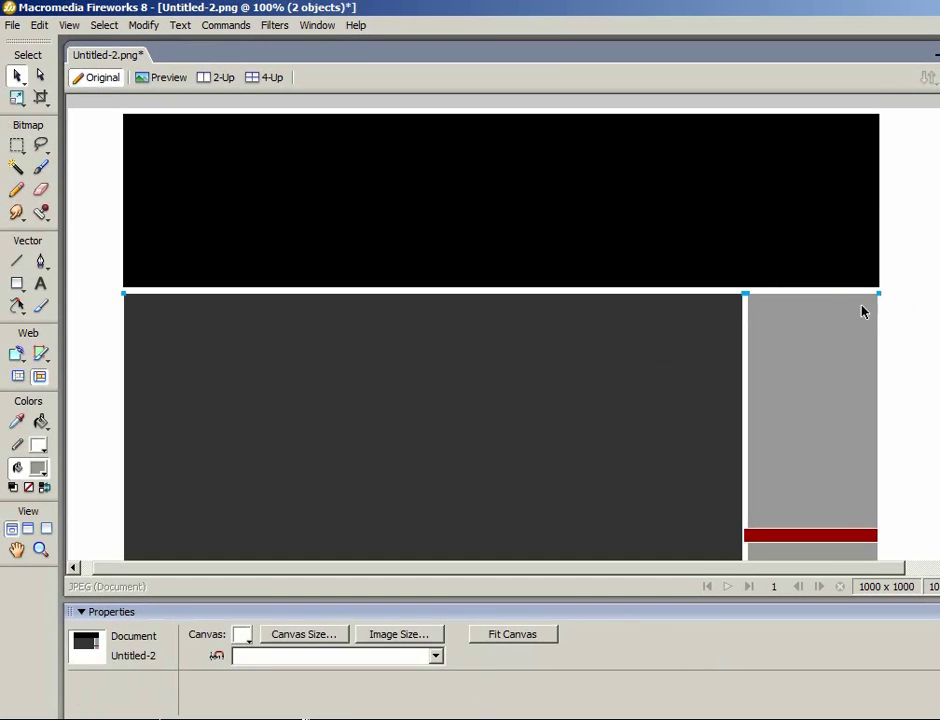
left_click(893, 304)
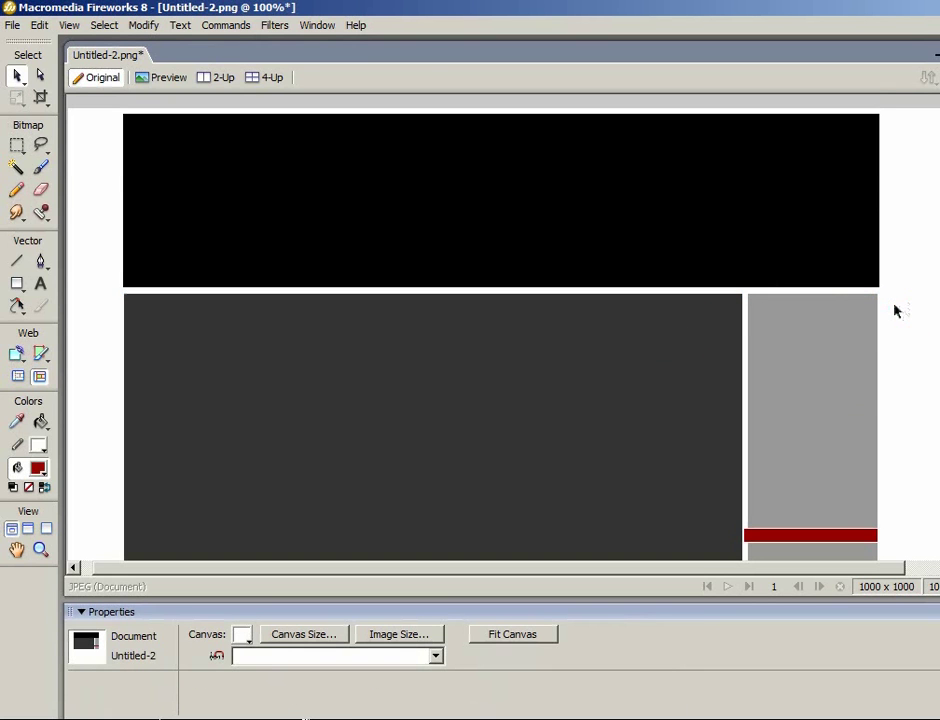
scroll(896, 309, "down", 3)
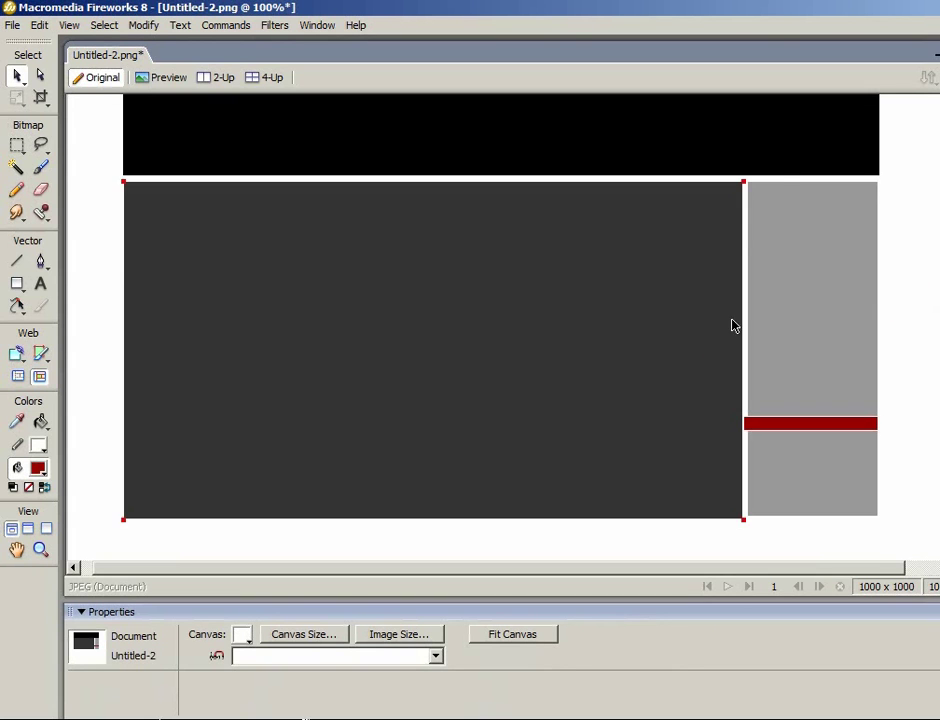
Try the dark red strip at several heights on the sidebar and leave it at X 724, Y 294.
left_click(866, 273)
left_click(671, 208)
left_click_drag(897, 330, 931, 329)
mouse_move(791, 424)
left_mouse_down()
mouse_move(787, 190)
mouse_move(790, 287)
left_mouse_up()
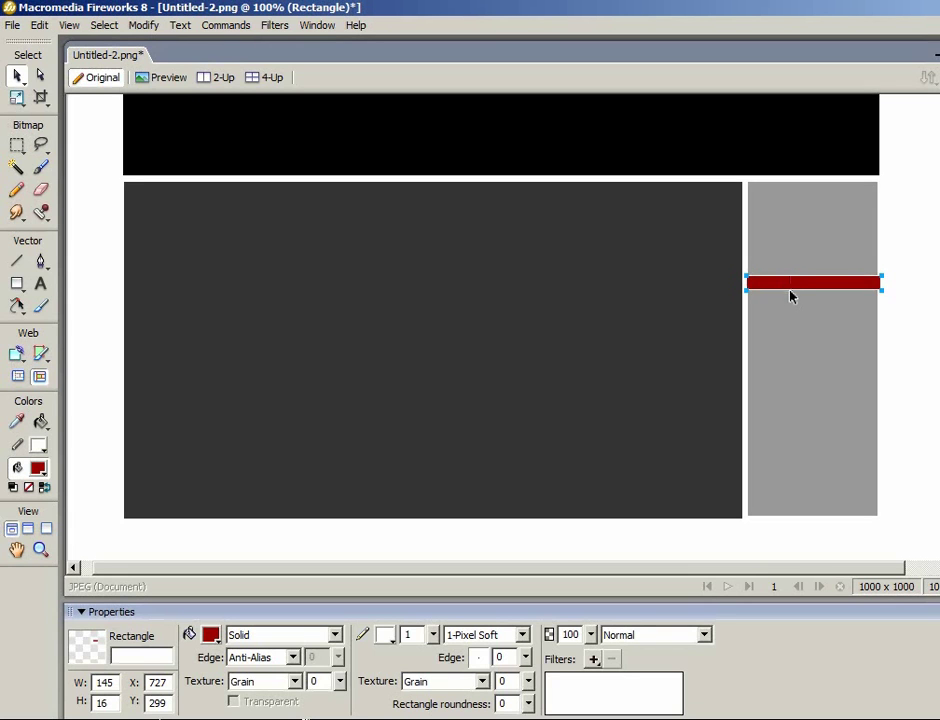
left_click_drag(804, 290, 803, 209)
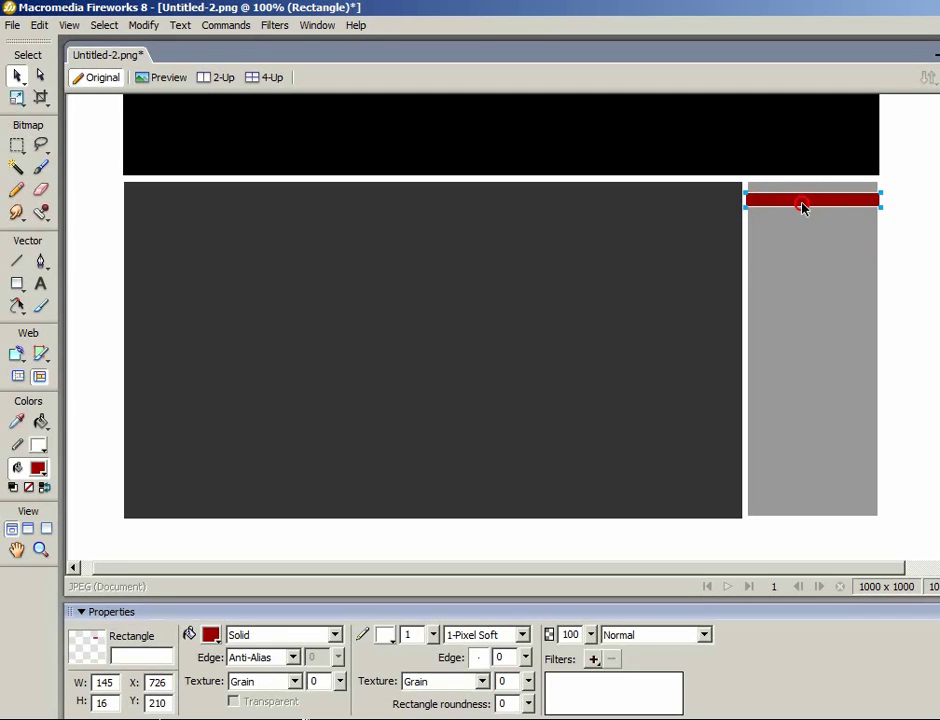
left_click_drag(803, 208, 802, 304)
left_click(883, 284)
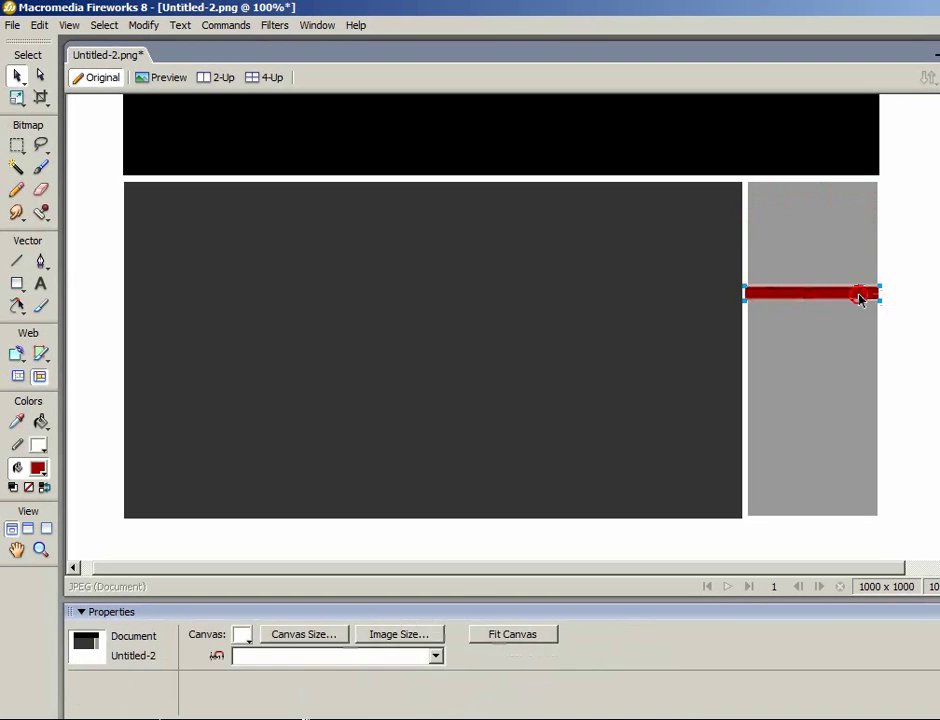
left_click(799, 296)
mouse_move(799, 296)
left_mouse_down()
mouse_move(799, 180)
mouse_move(798, 271)
left_mouse_up()
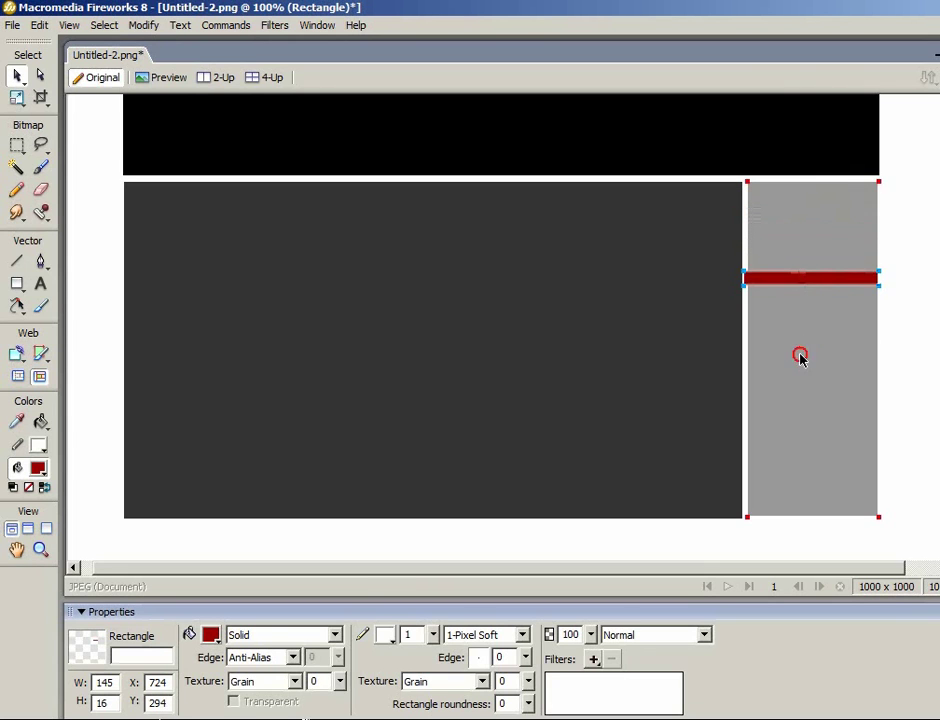
Try a Drop Shadow filter on the light grey sidebar rectangle, and remove it again.
left_click(799, 357)
left_click(593, 659)
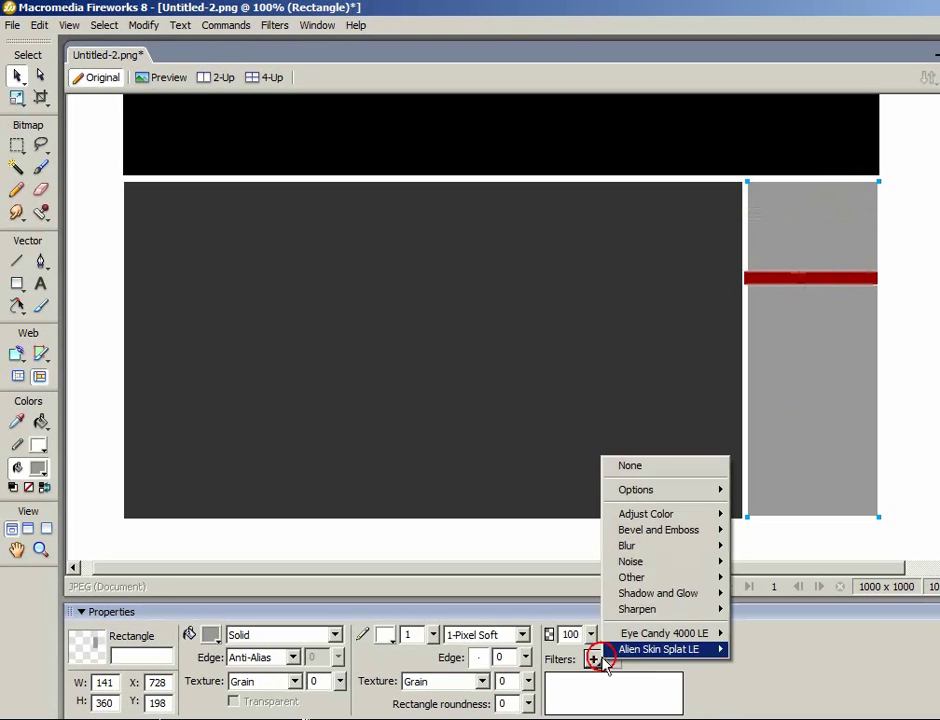
mouse_move(658, 594)
left_click(740, 595)
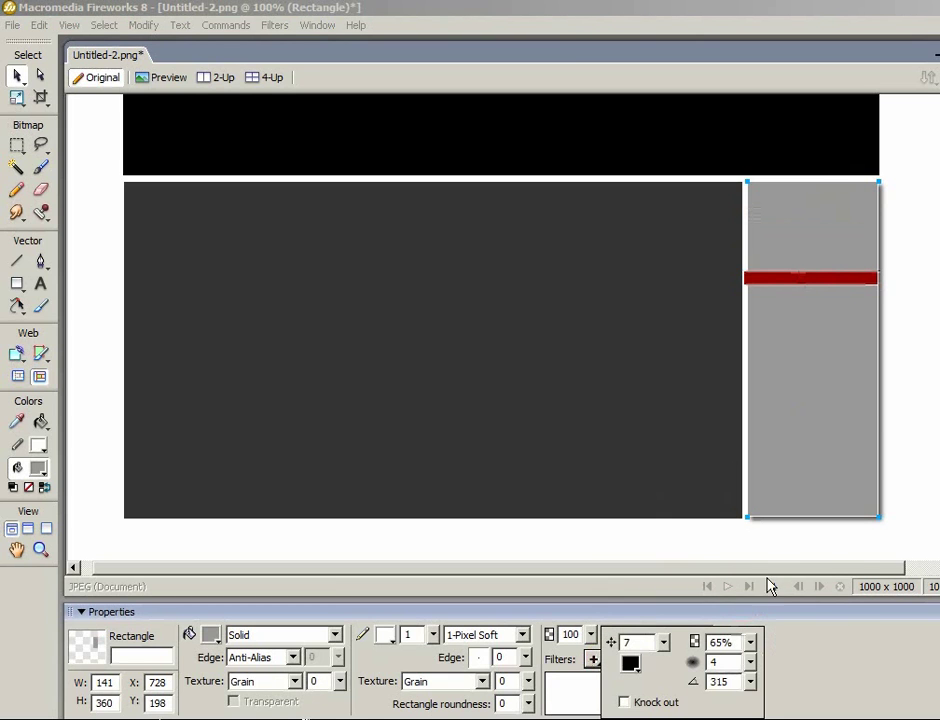
left_click(831, 432)
left_click(623, 682)
left_click(615, 657)
Try a red Glow filter on the sidebar rectangle, and remove it from the filter list.
left_click(593, 659)
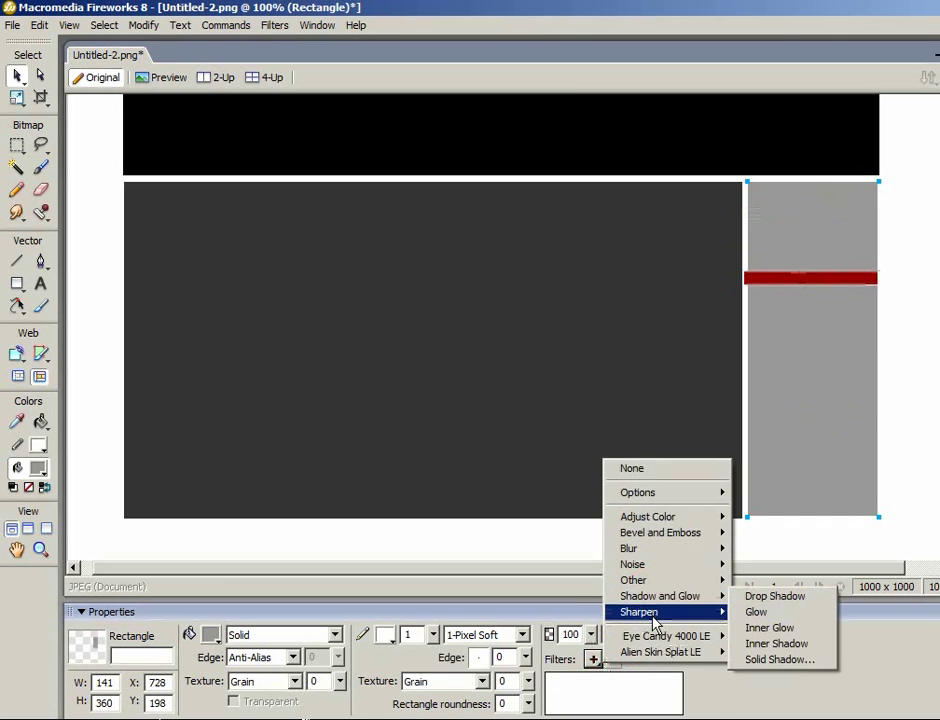
mouse_move(660, 597)
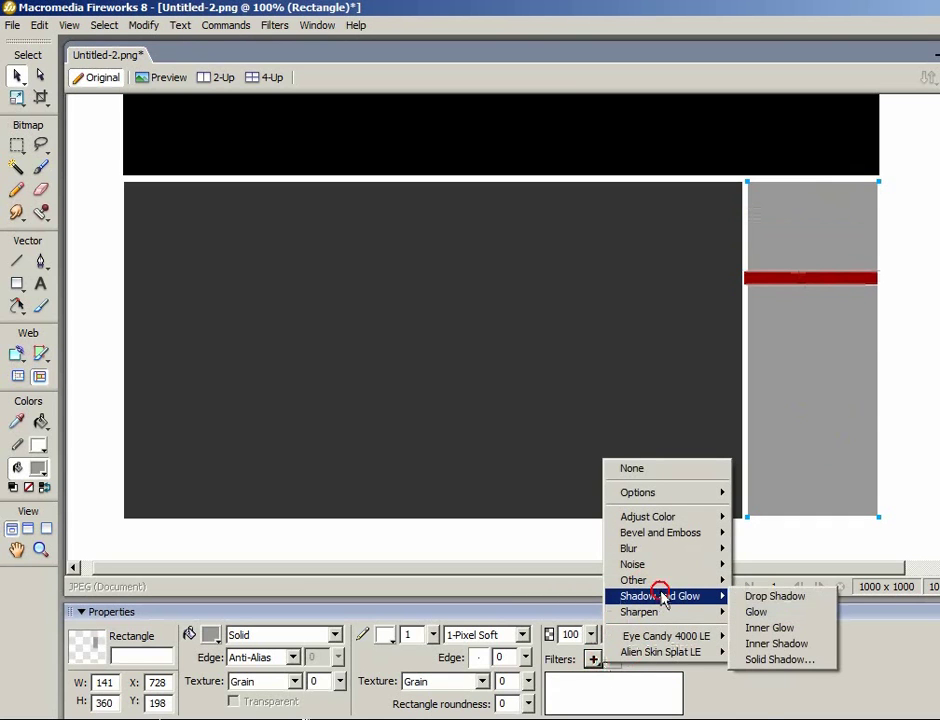
left_click(756, 612)
left_click(900, 411)
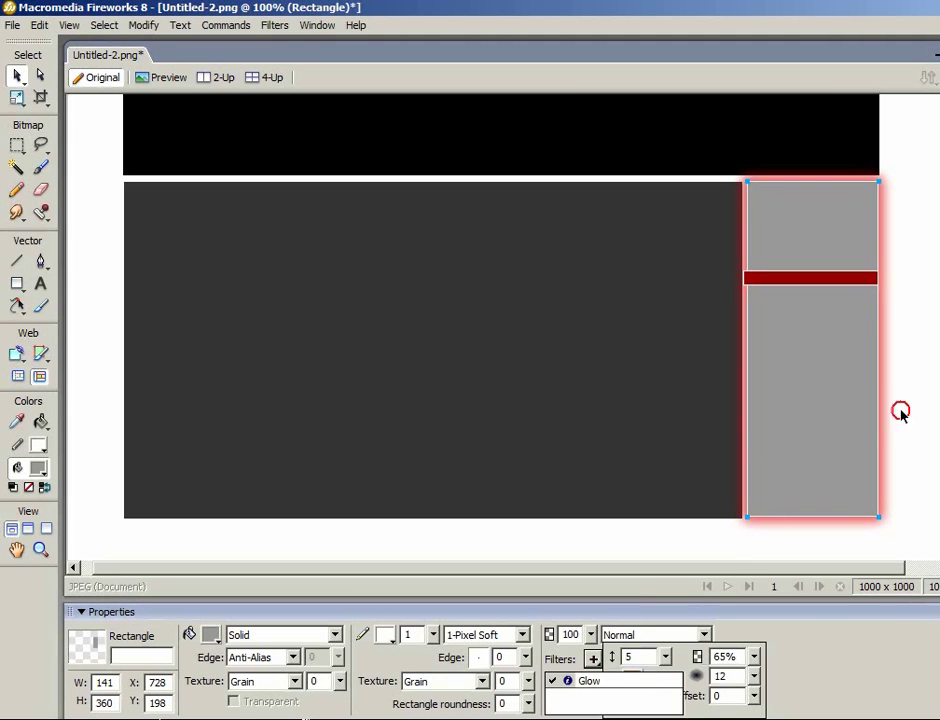
left_click(596, 681)
left_click(593, 659)
left_click(593, 659)
left_click(612, 659)
Restore the Glow filter on the sidebar rectangle and deselect it.
left_click(593, 659)
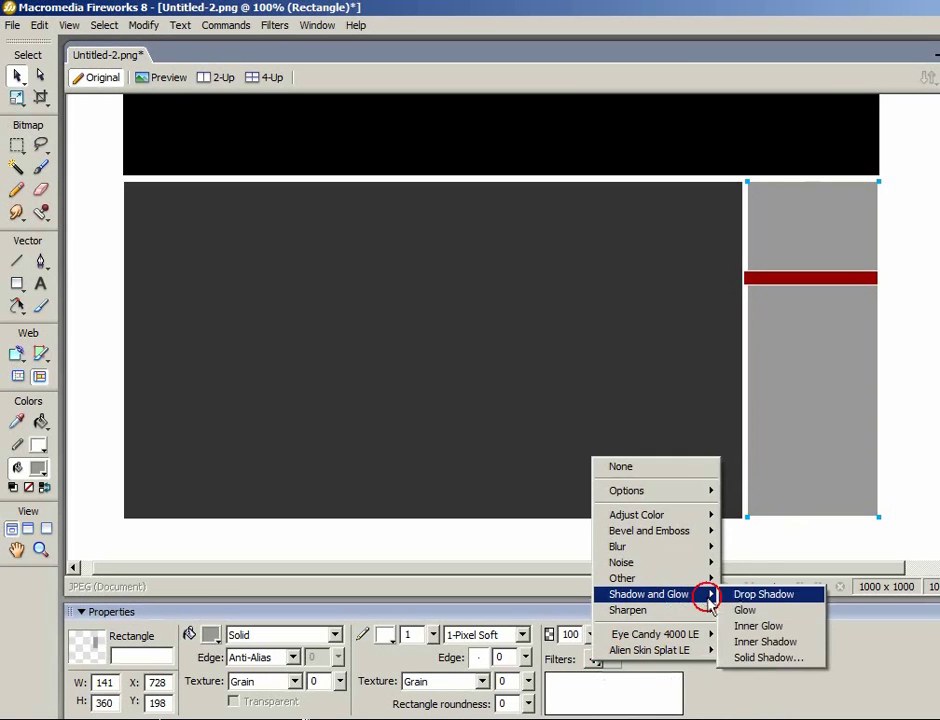
left_click(594, 660)
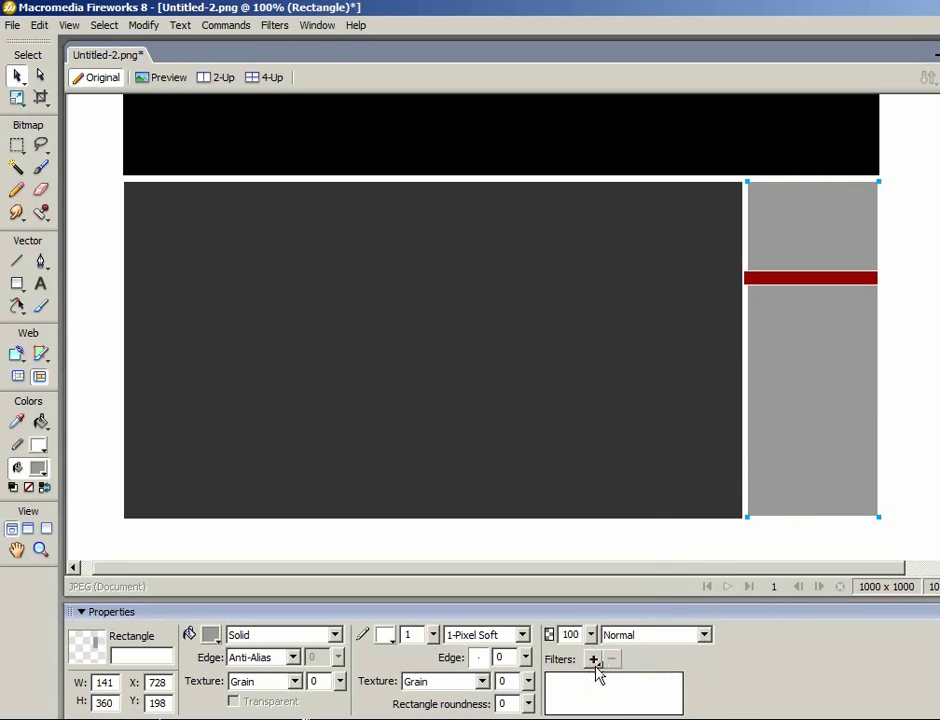
left_click(925, 434)
left_click(881, 329)
Draw a thin strip of about 671 × 12 px along the content rectangle's upper edge, and delete it.
scroll(915, 332, "up", 3)
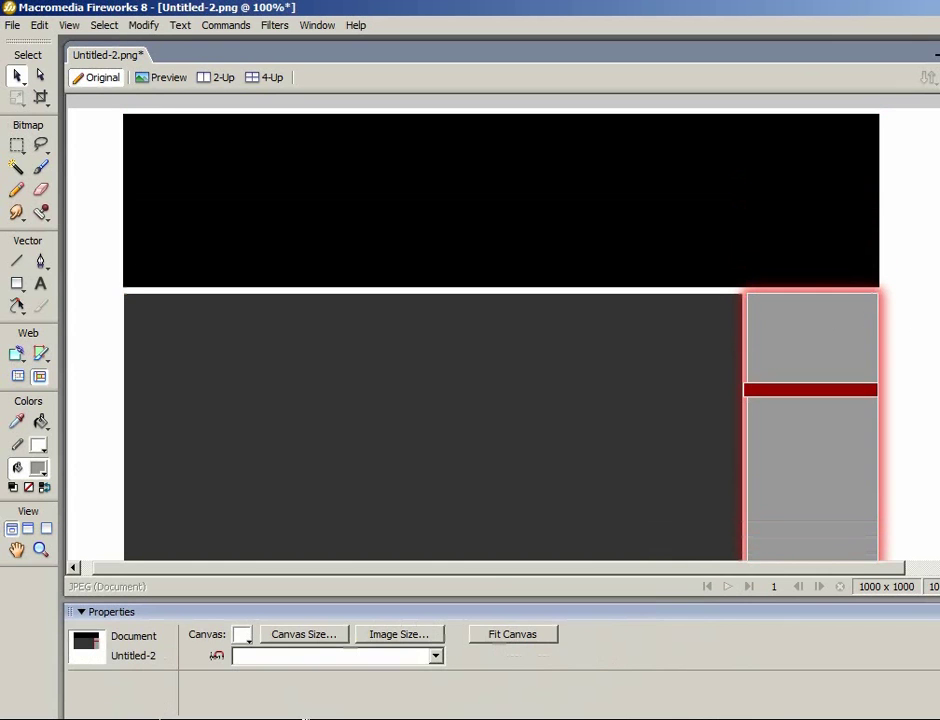
scroll(925, 320, "down", 1)
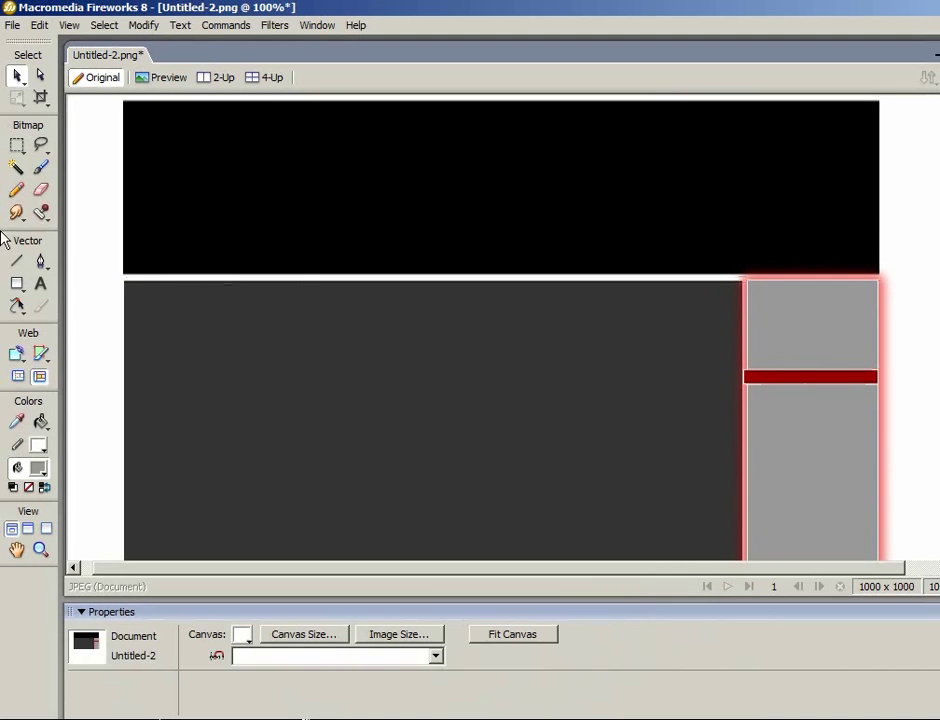
left_click(37, 286)
mouse_move(124, 282)
left_mouse_down()
mouse_move(258, 293)
mouse_move(745, 292)
left_mouse_up()
key("v")
left_click(379, 289)
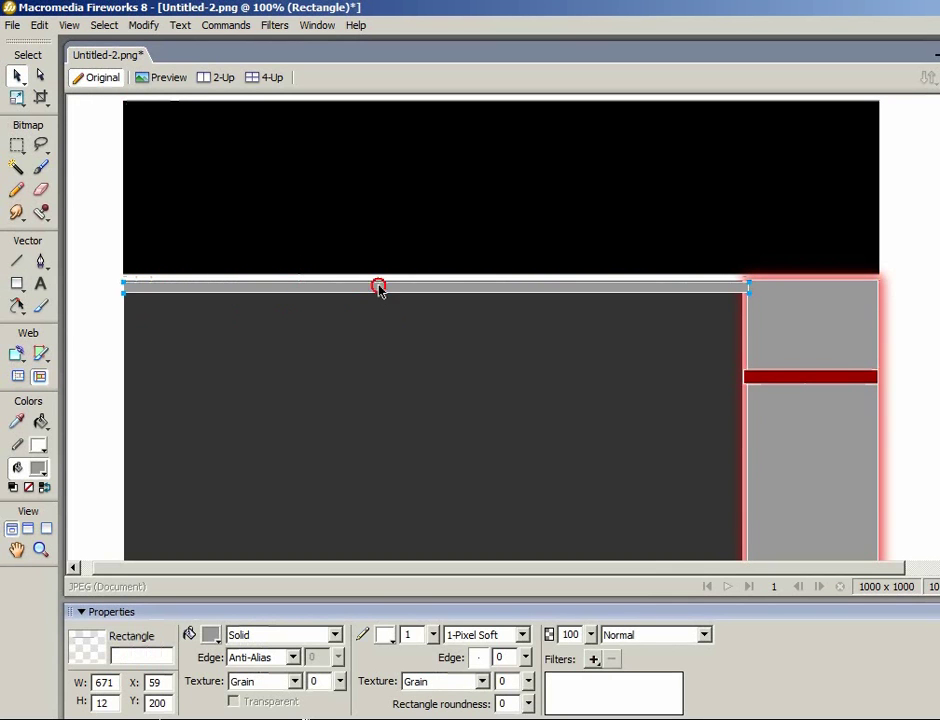
key("Delete")
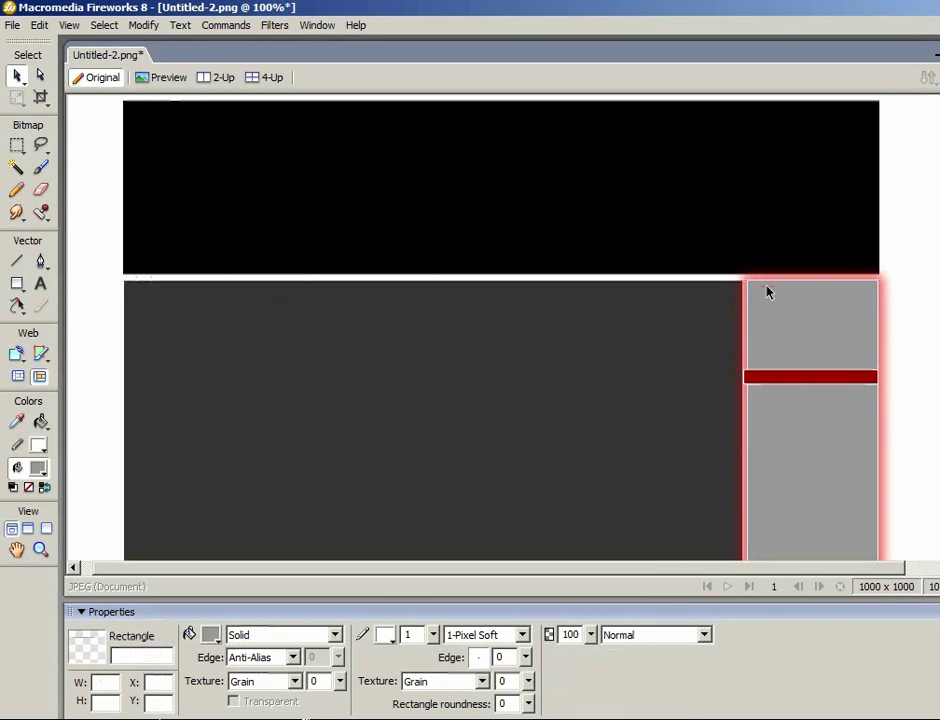
Delete the dark red strip lying across the sidebar.
scroll(713, 260, "down", 3)
scroll(715, 261, "down", 1)
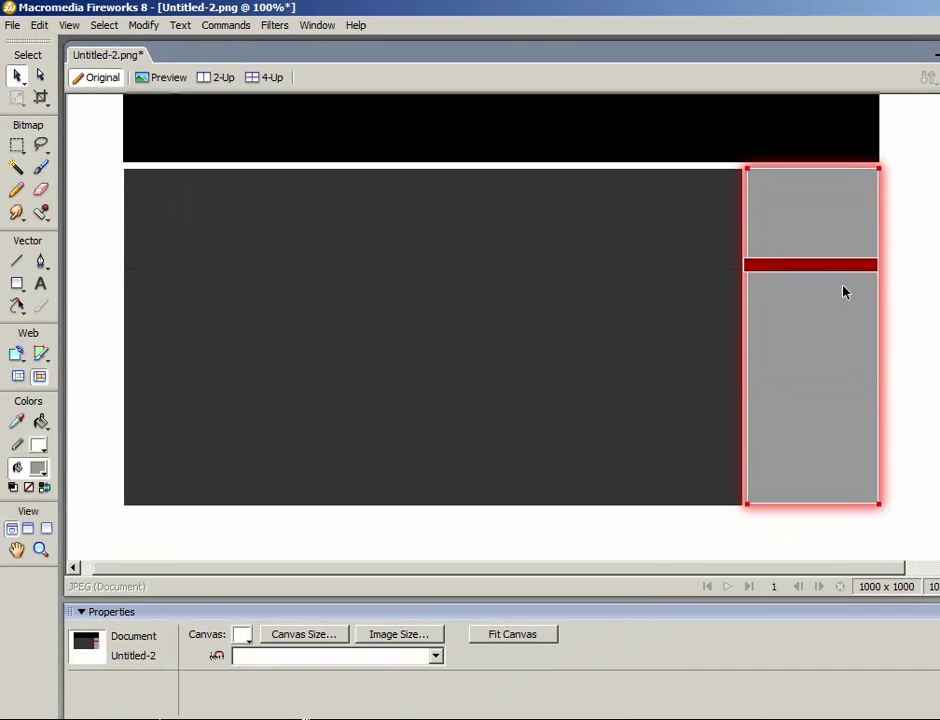
scroll(678, 262, "up", 4)
left_click(831, 388)
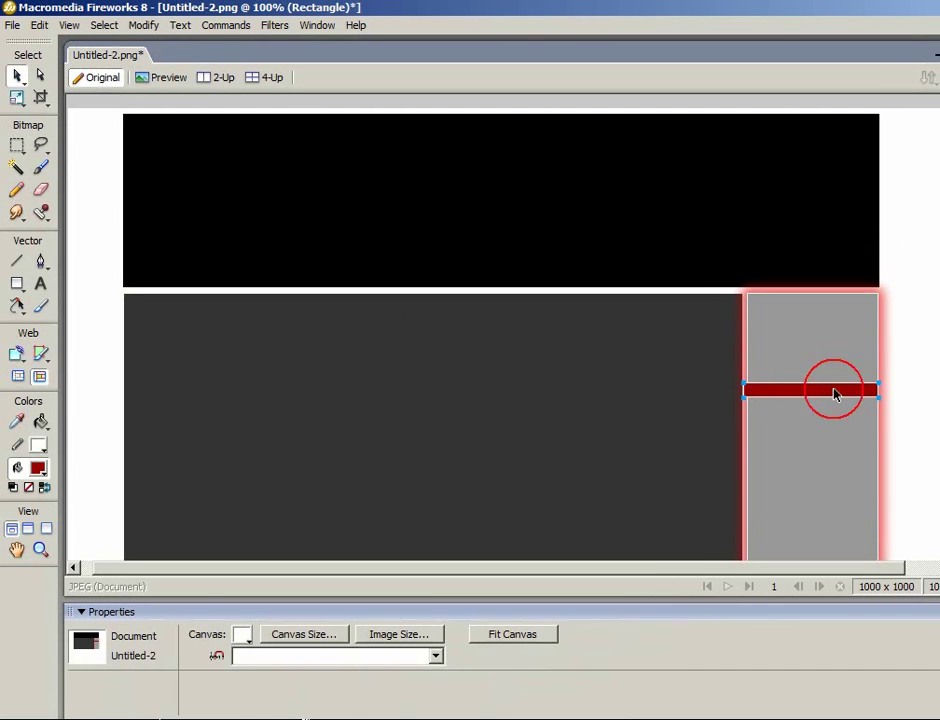
left_click(930, 382)
left_click(808, 388)
left_click(905, 388)
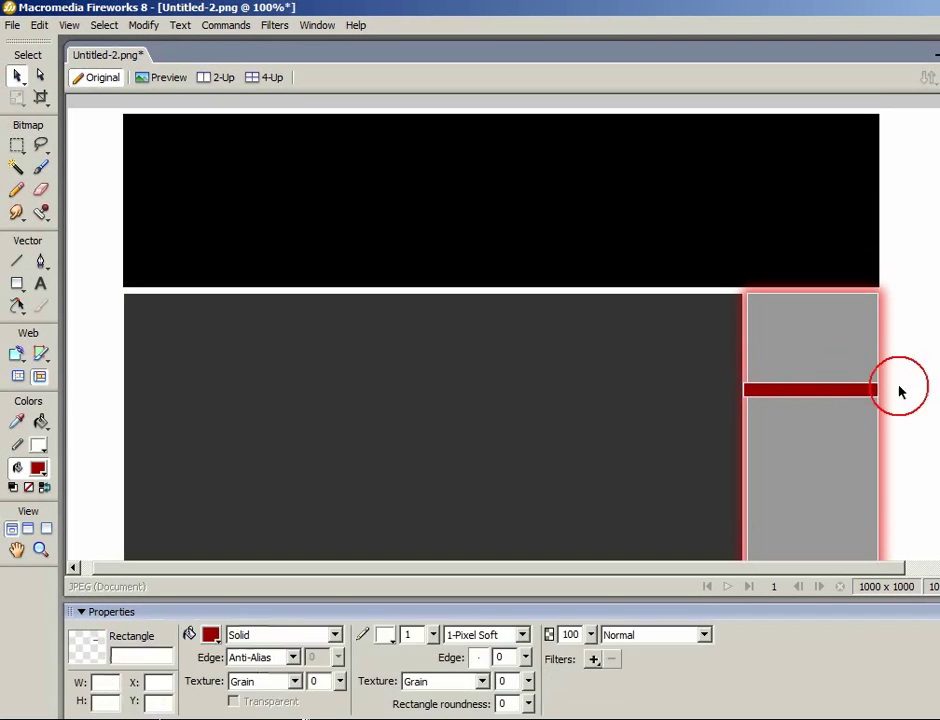
left_click(833, 392)
left_click(902, 380)
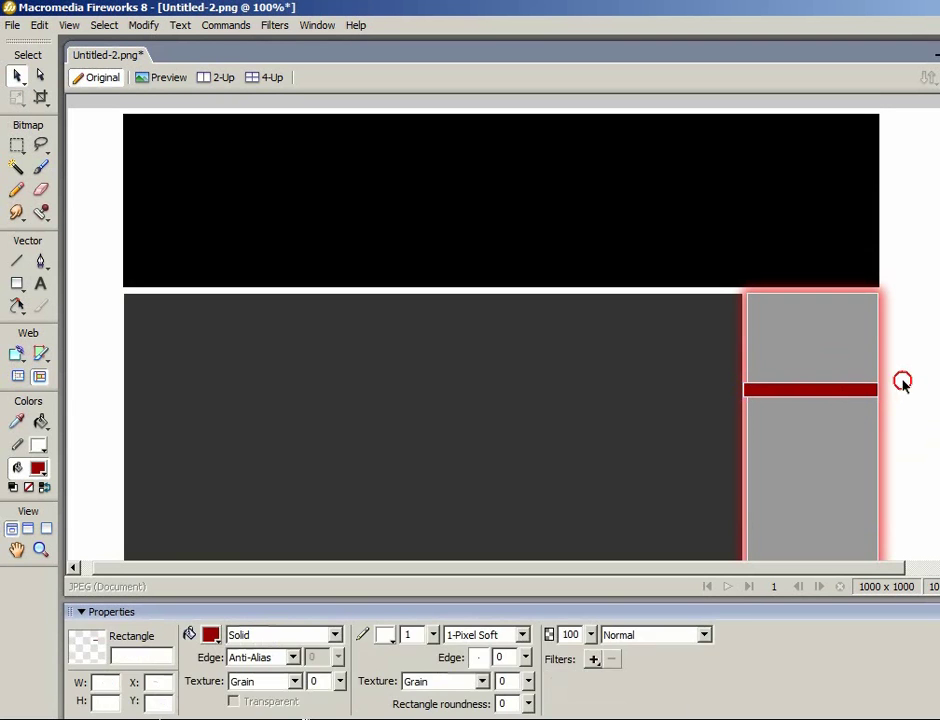
left_click(830, 390)
key("Delete")
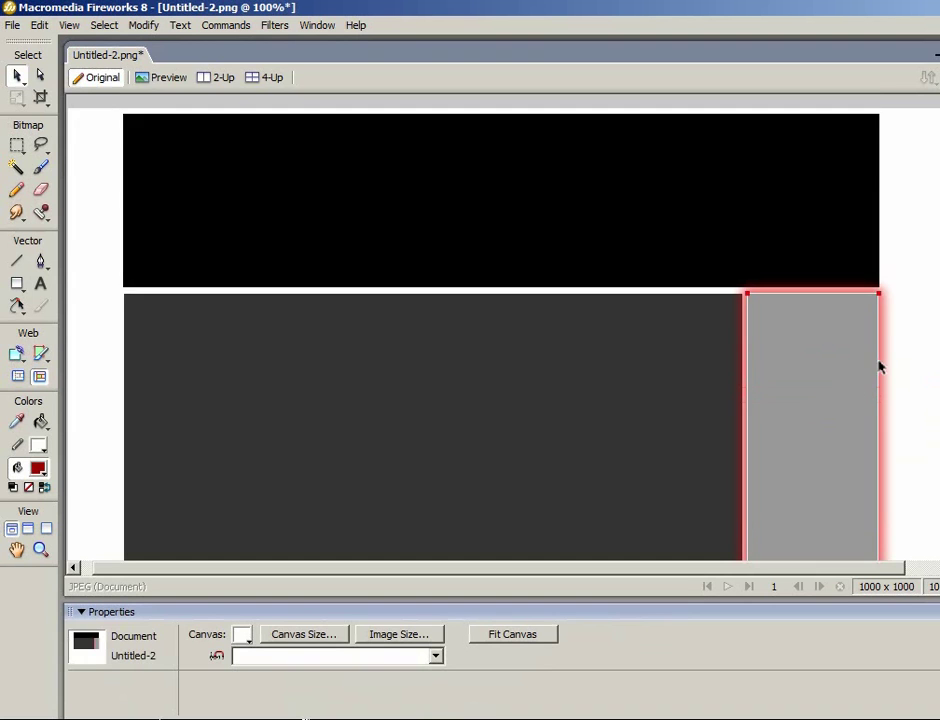
Remove the Glow filter from the sidebar rectangle and deselect it.
scroll(880, 364, "down", 5)
scroll(880, 364, "up", 2)
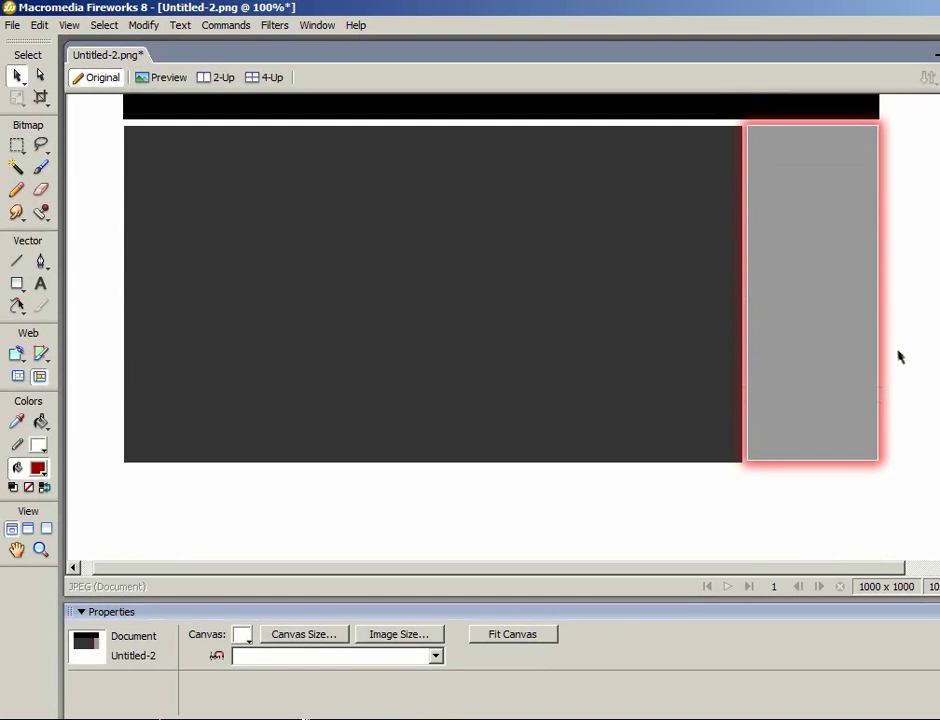
scroll(880, 360, "up", 3)
left_click(858, 352)
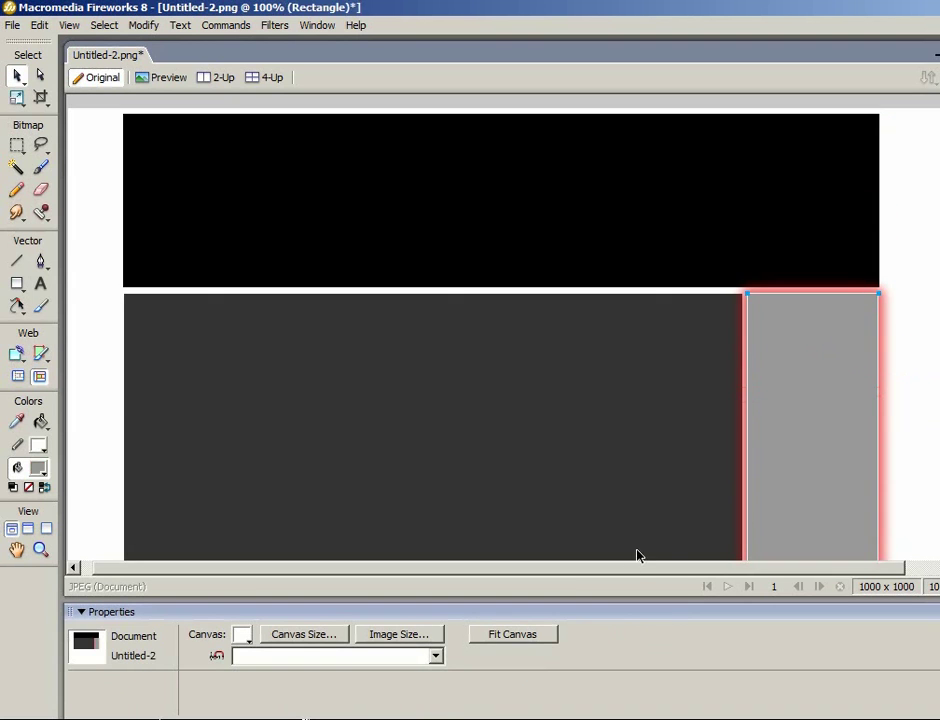
left_click(608, 682)
left_click(611, 659)
left_click(898, 315)
left_click(814, 313)
left_click(908, 290)
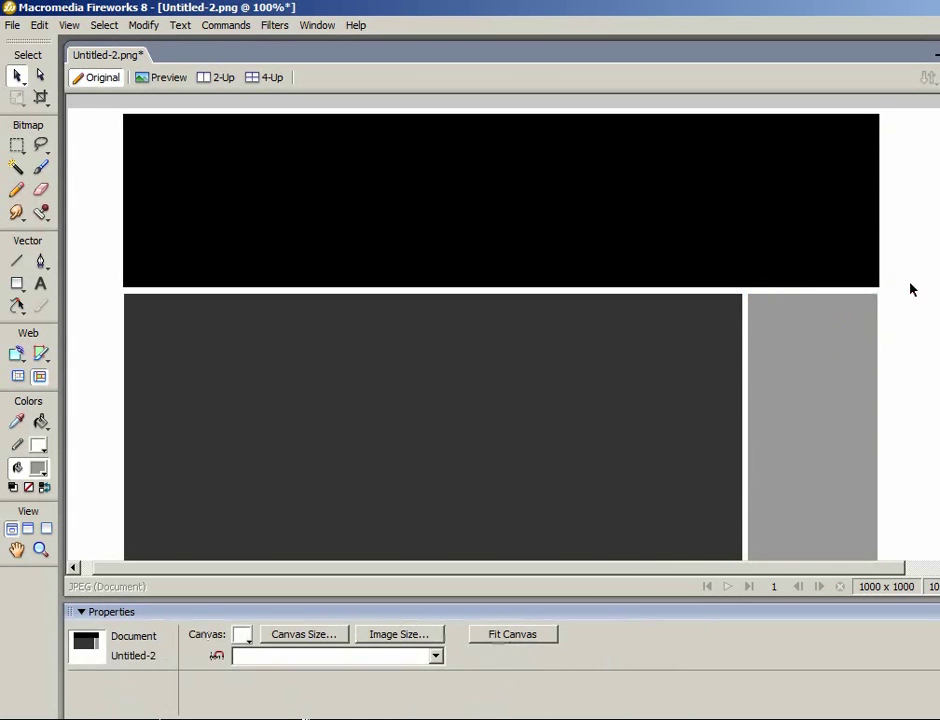
left_click_drag(912, 302, 109, 298)
left_click(109, 298)
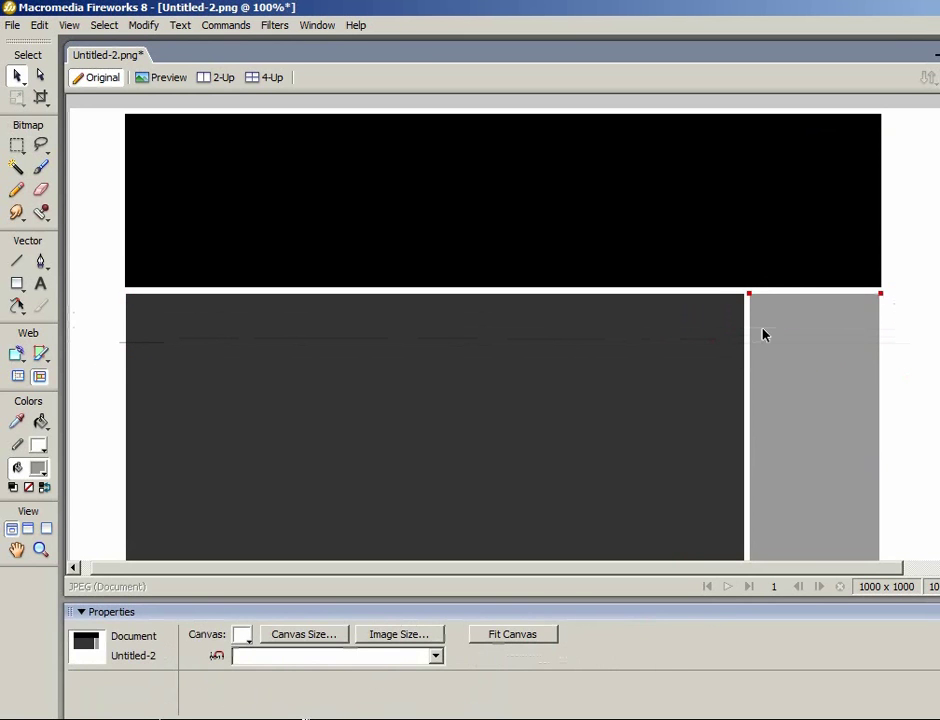
left_click(790, 290)
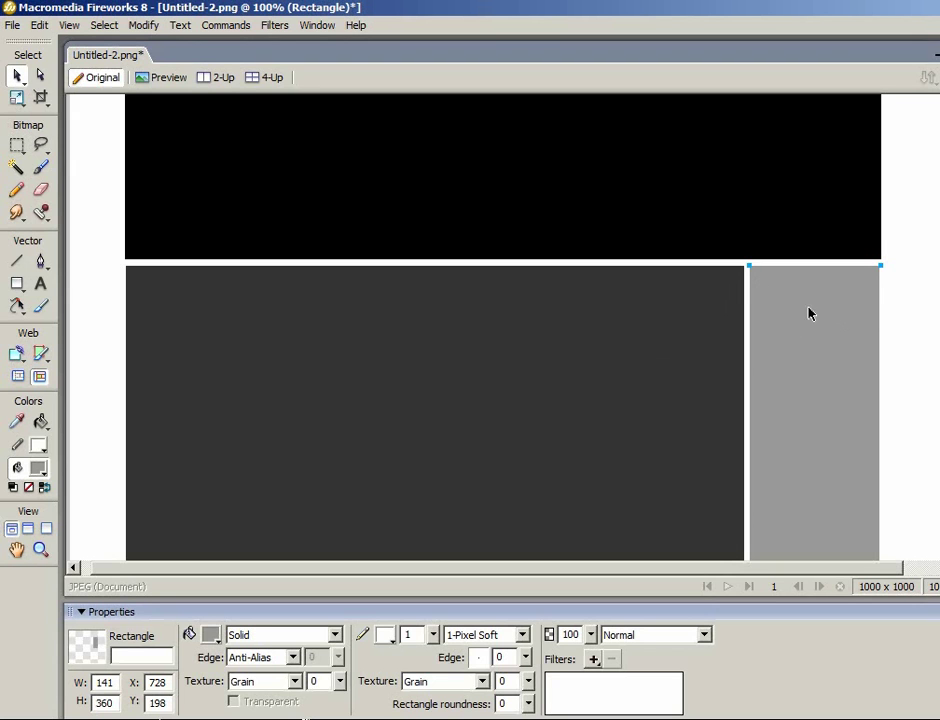
scroll(868, 416, "down", 2)
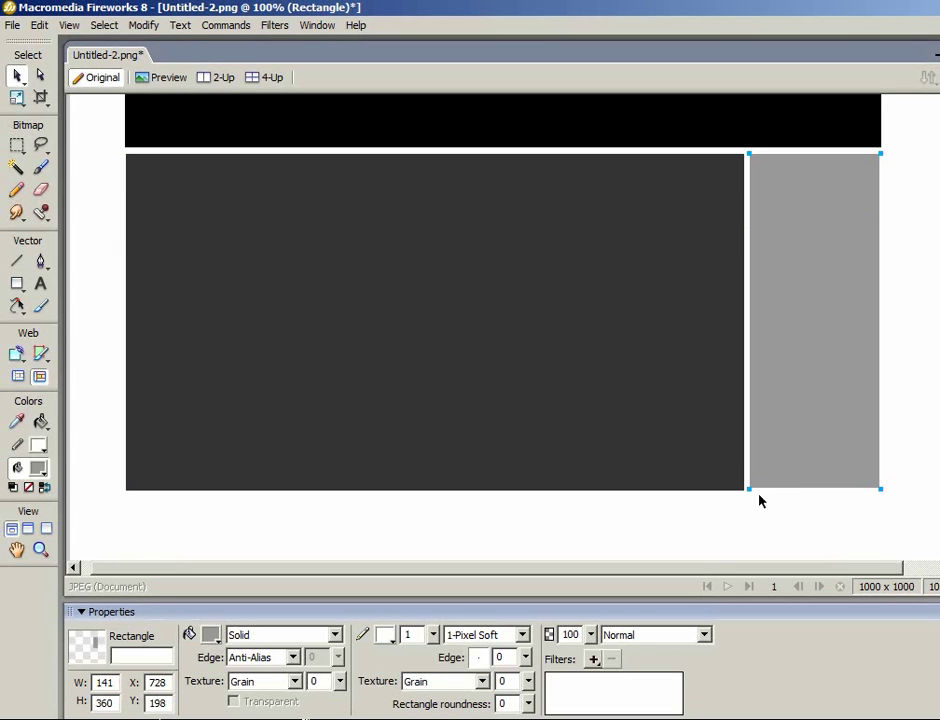
scroll(904, 390, "up", 3)
left_click(904, 371)
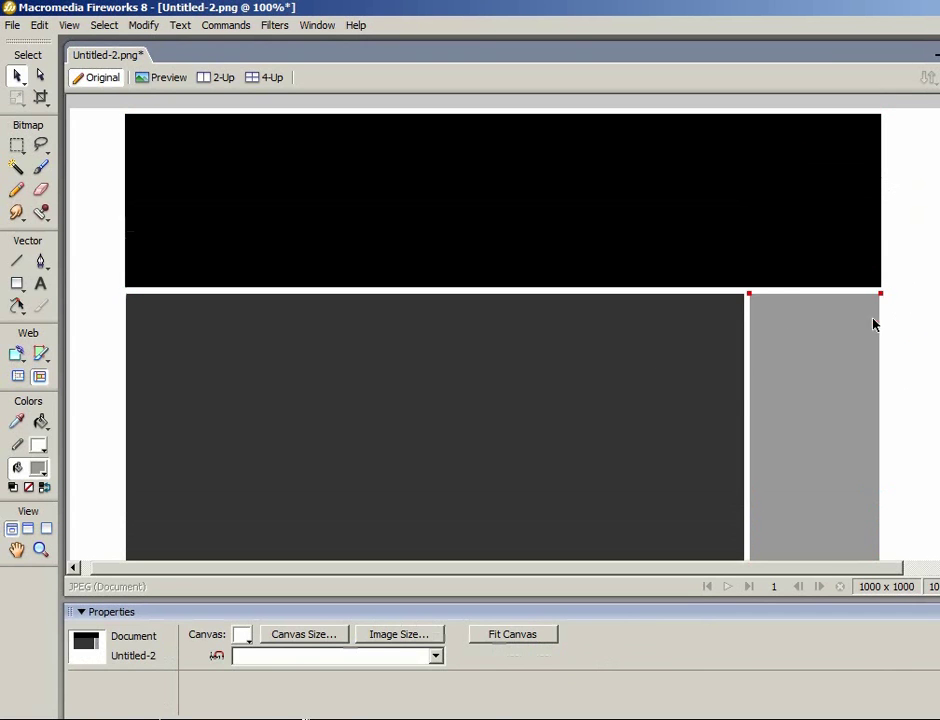
Resize the dark grey content rectangle from its corner beside the sidebar to about 662 × 364 px and deselect it.
left_click(690, 321)
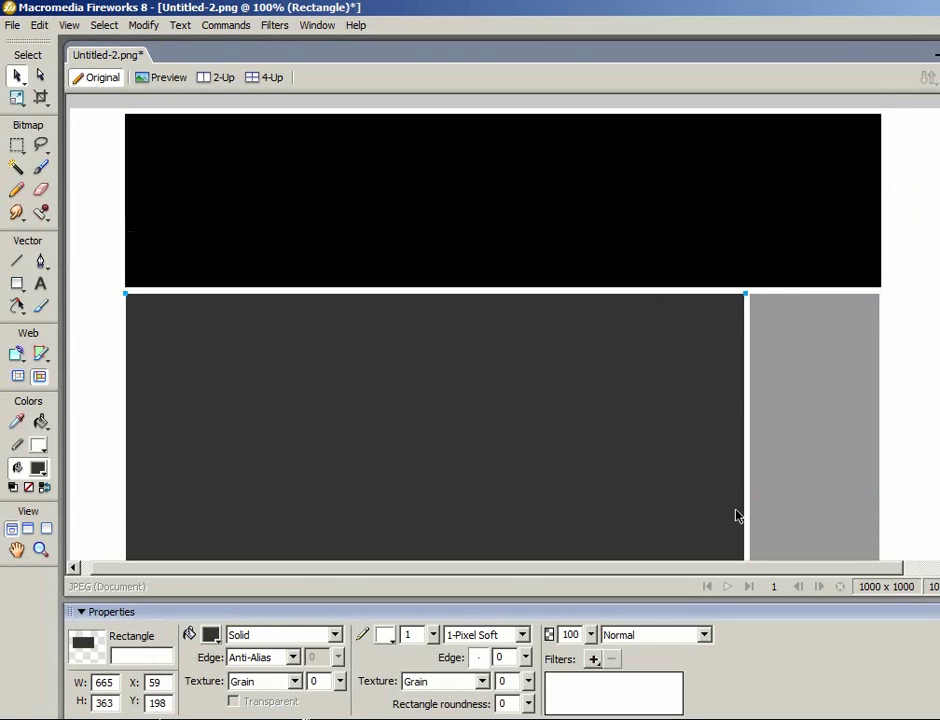
left_click(594, 659)
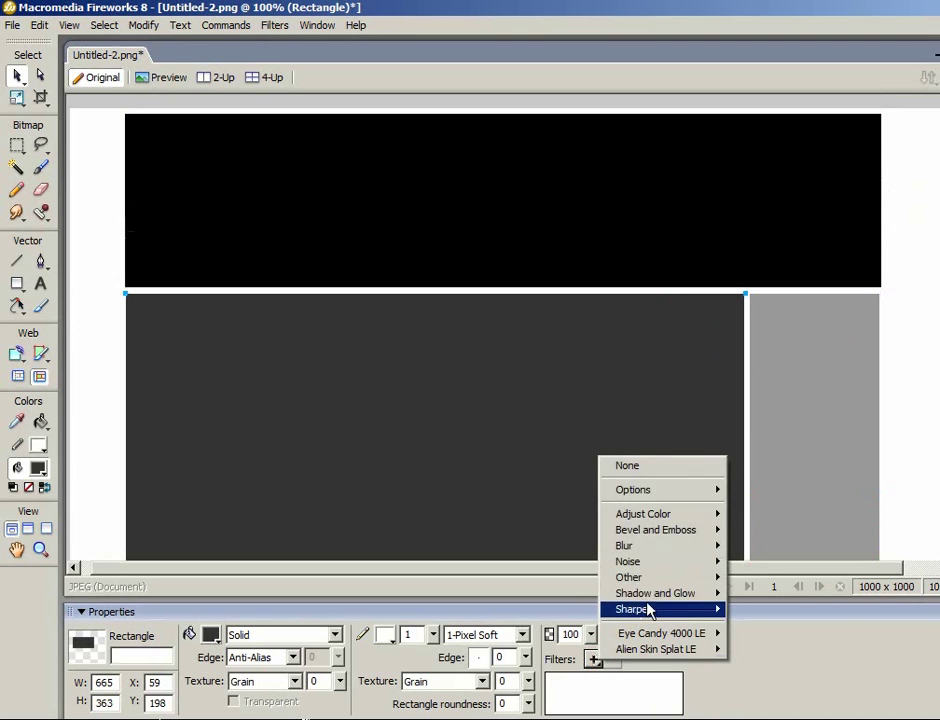
mouse_move(651, 597)
left_click(674, 325)
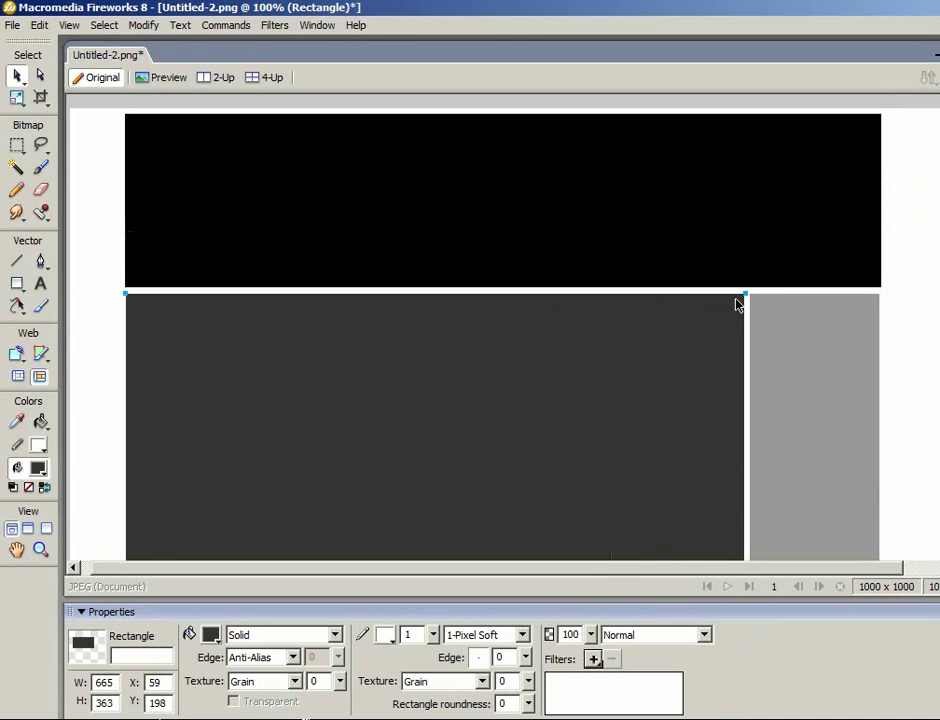
mouse_move(745, 298)
left_mouse_down()
mouse_move(757, 297)
mouse_move(743, 297)
left_mouse_up()
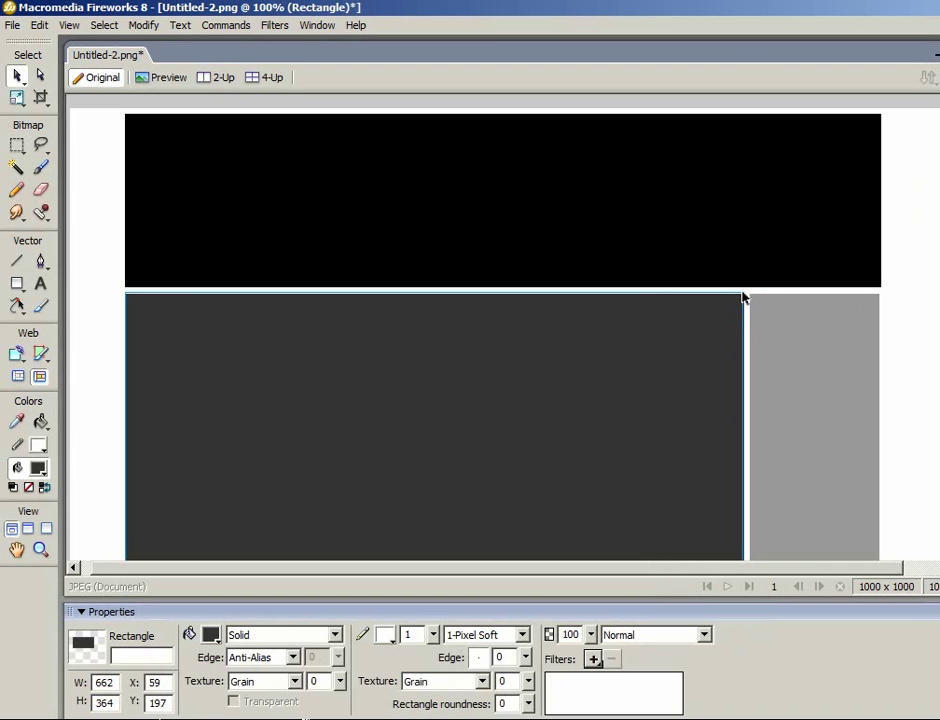
left_click(899, 301)
left_click(864, 323)
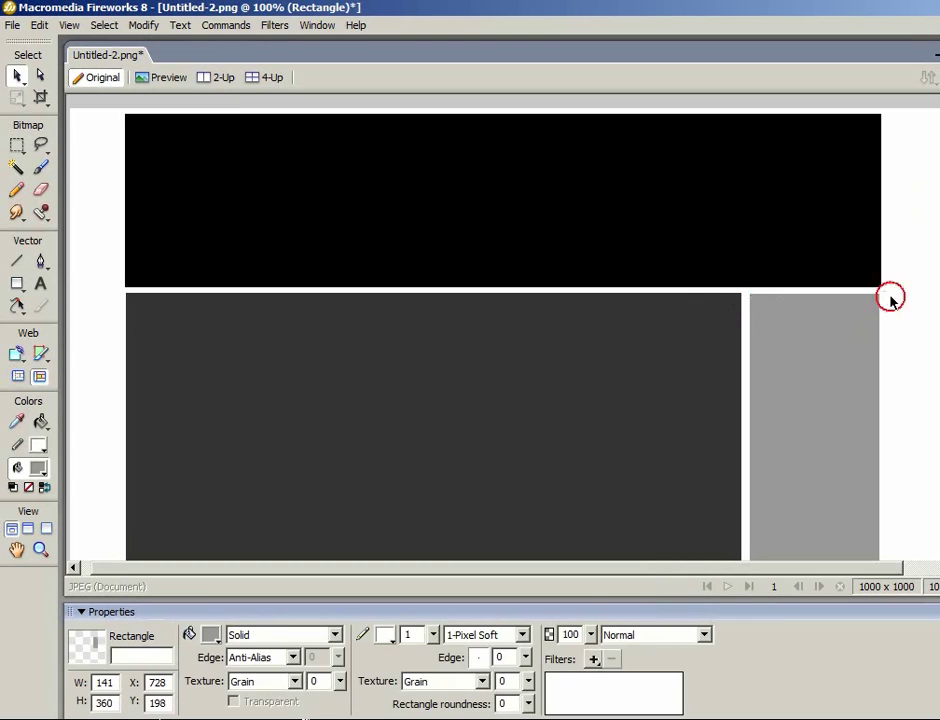
left_click(891, 298)
Try shifting the black header rectangle down over the content blocks, undo the move and deselect it.
left_click_drag(895, 269, 126, 310)
left_click(117, 270)
key("ctrl+z")
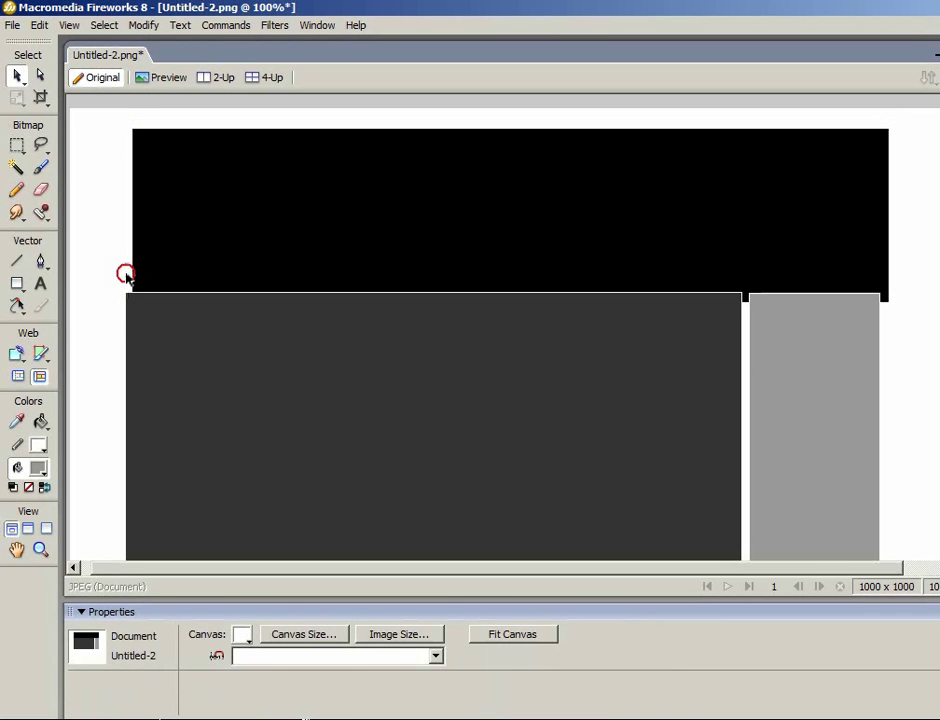
key("ctrl+y")
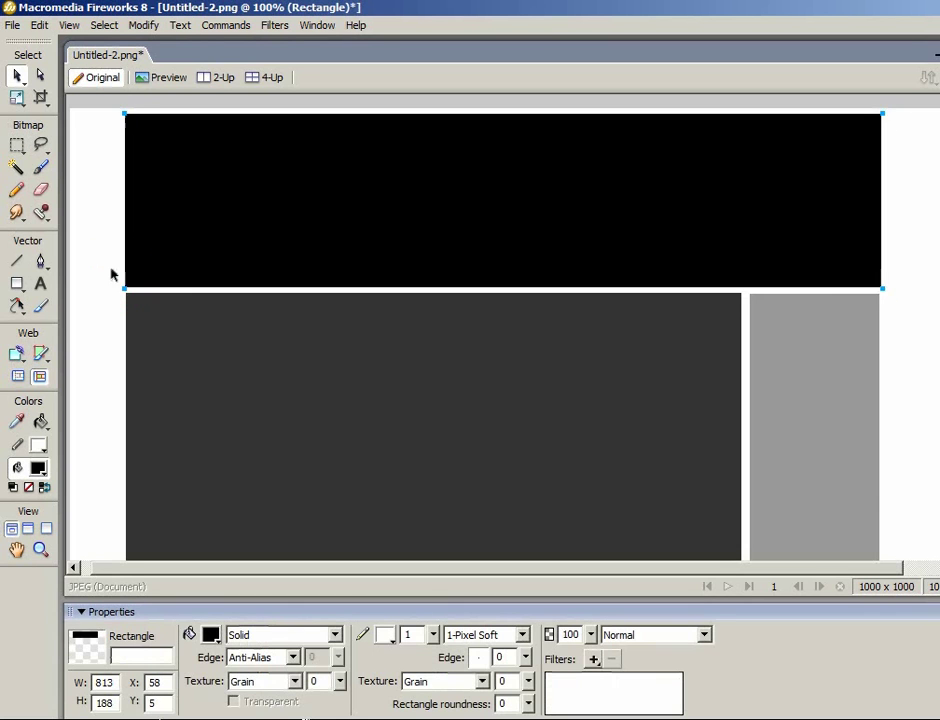
left_click(119, 276)
left_click(96, 286)
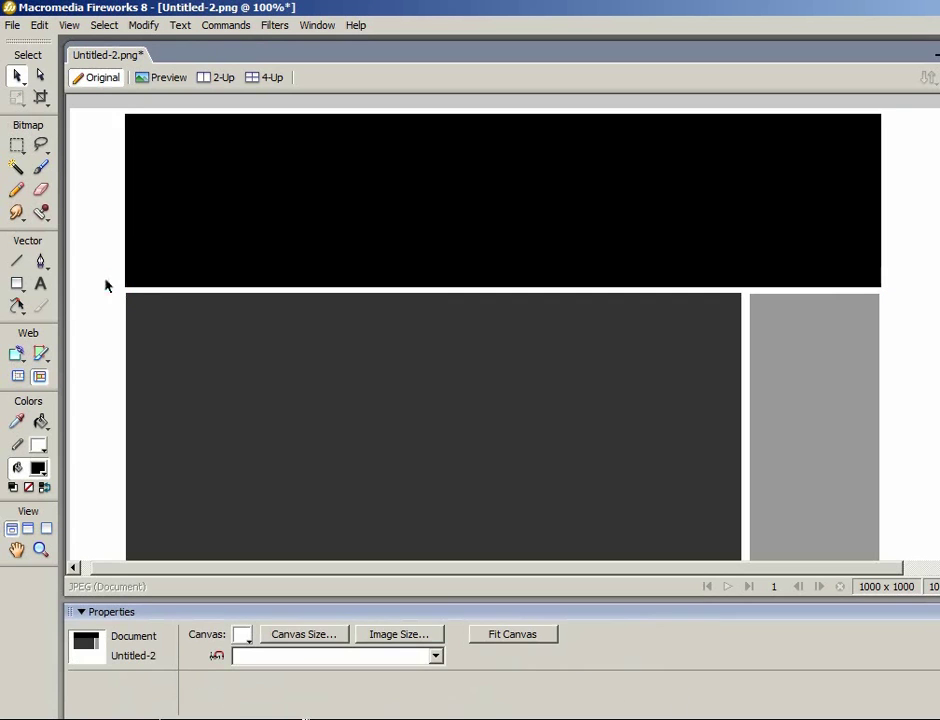